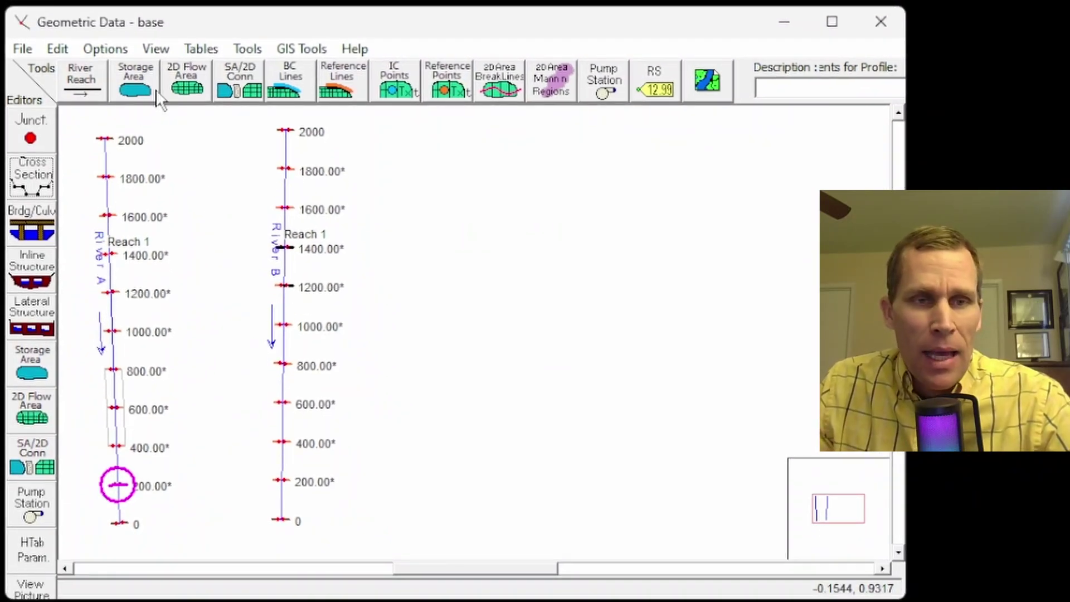
Preview the cross-section editor's options, then close it and return to the pressurized pipe flow manual
click(32, 178)
drag(467, 102, 421, 89)
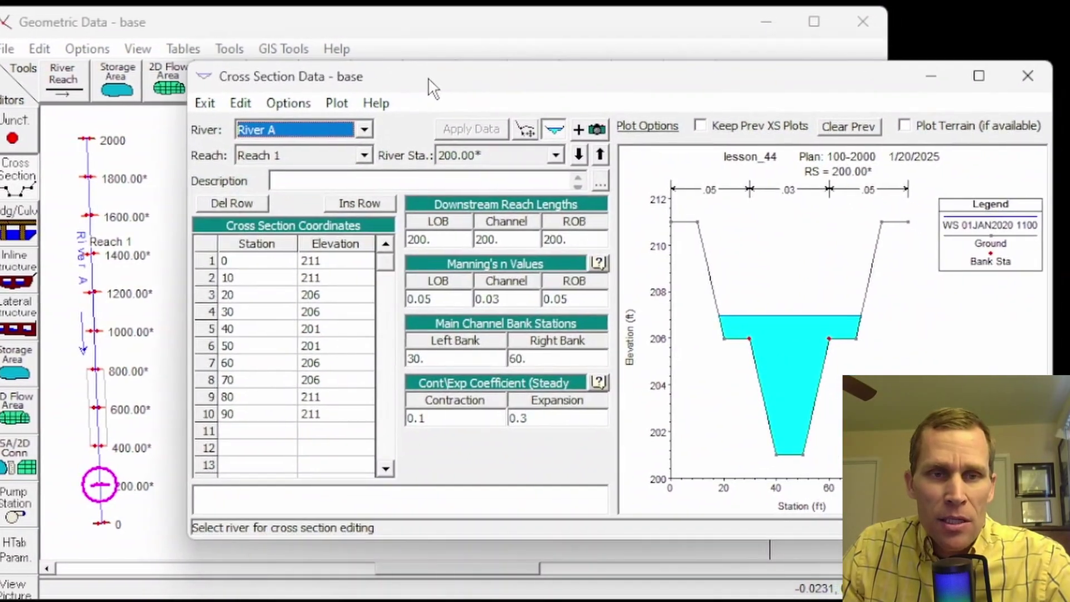
click(294, 103)
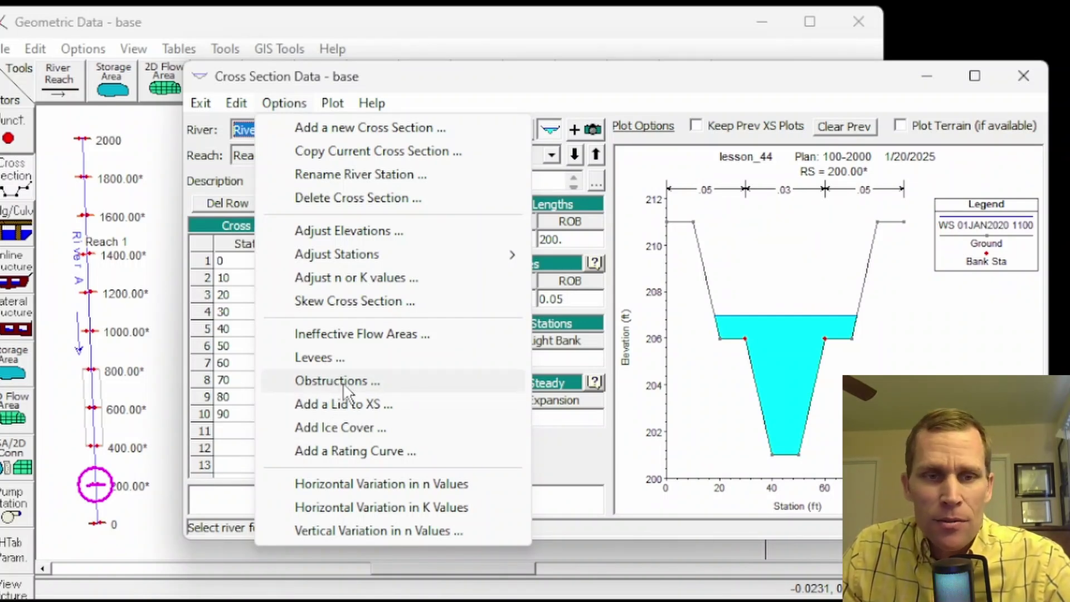
mouse_move(249, 103)
click(1023, 76)
click(1023, 75)
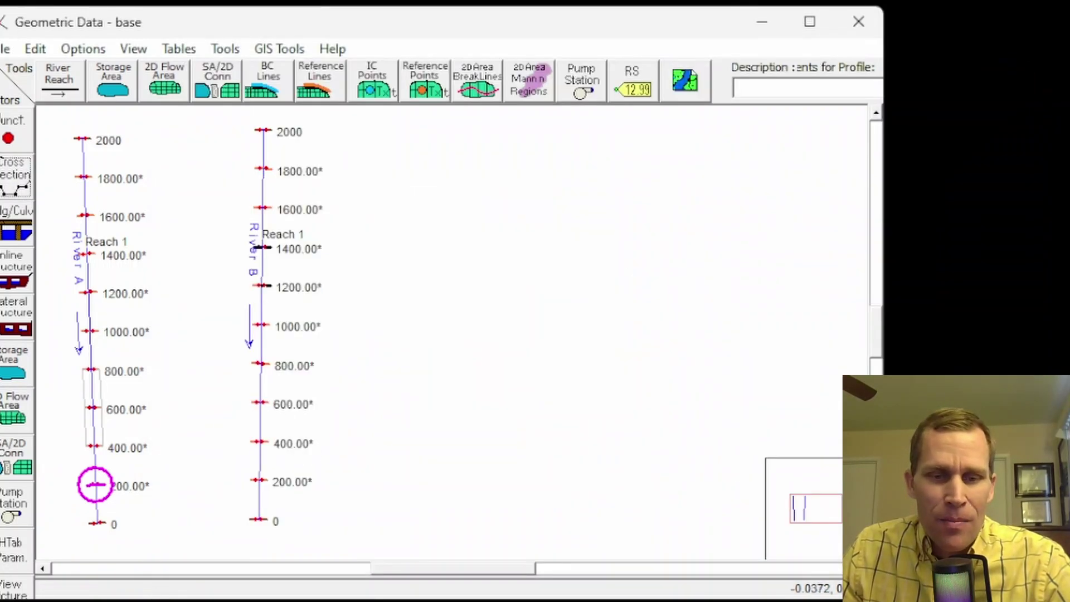
click(418, 557)
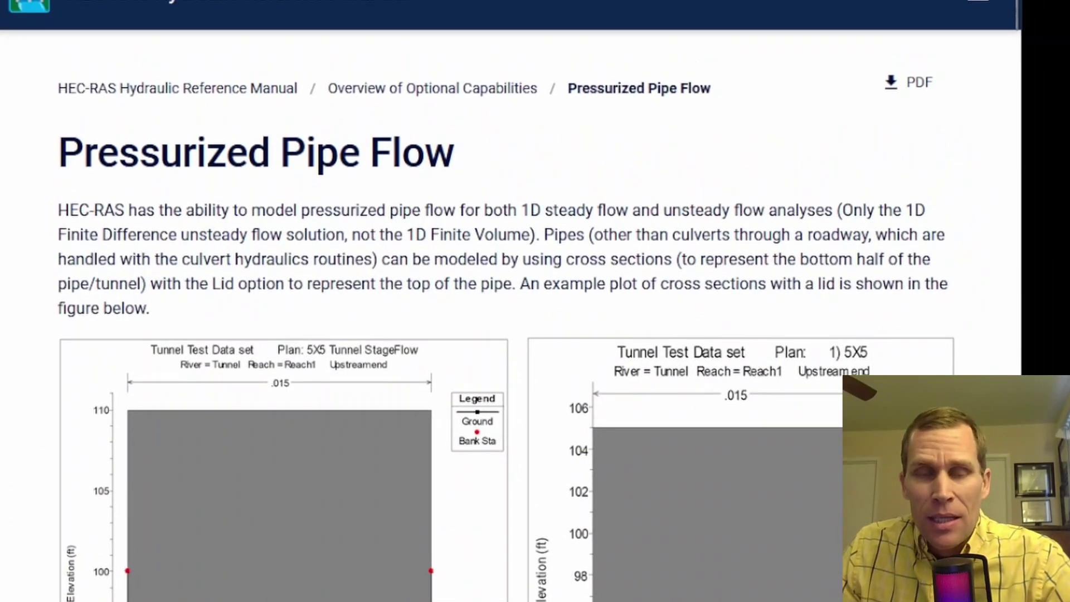
key(alt+Left)
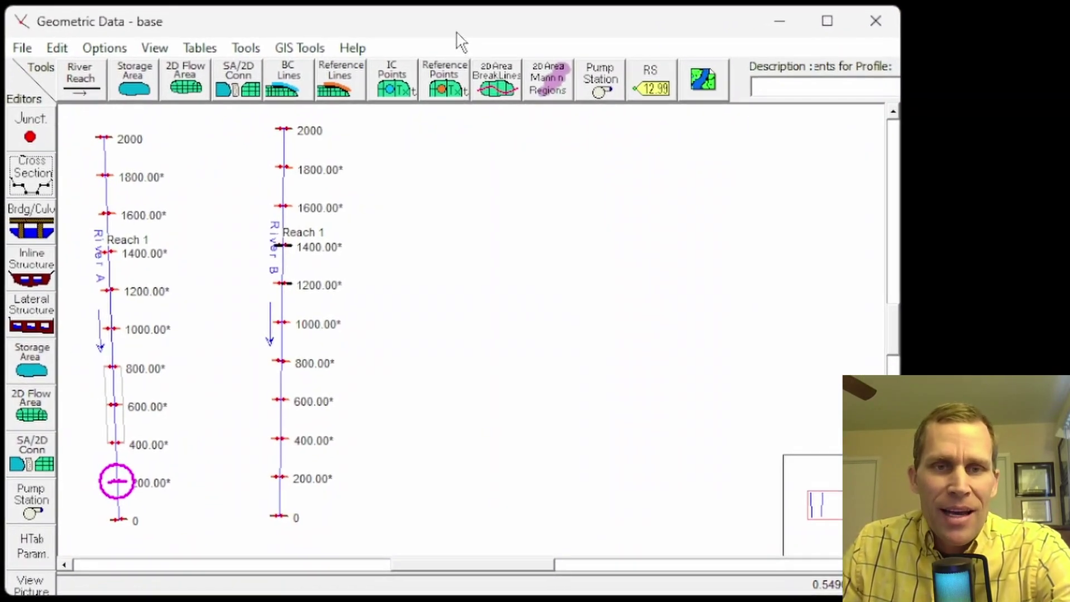
Reopen the cross-section editor for River A station 200 and select all ten station-elevation rows
click(33, 185)
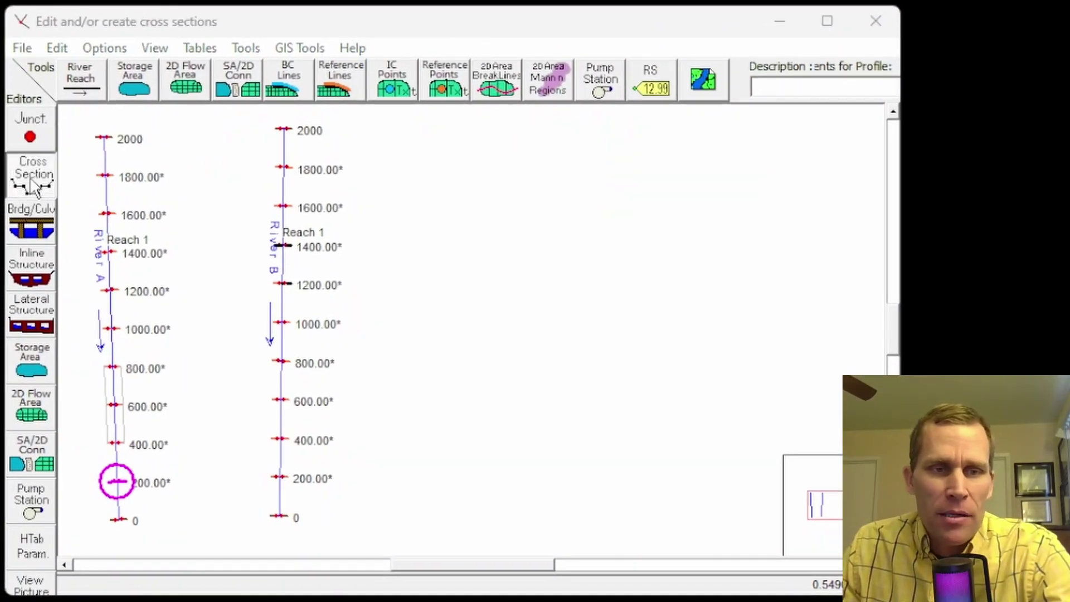
drag(406, 79, 418, 74)
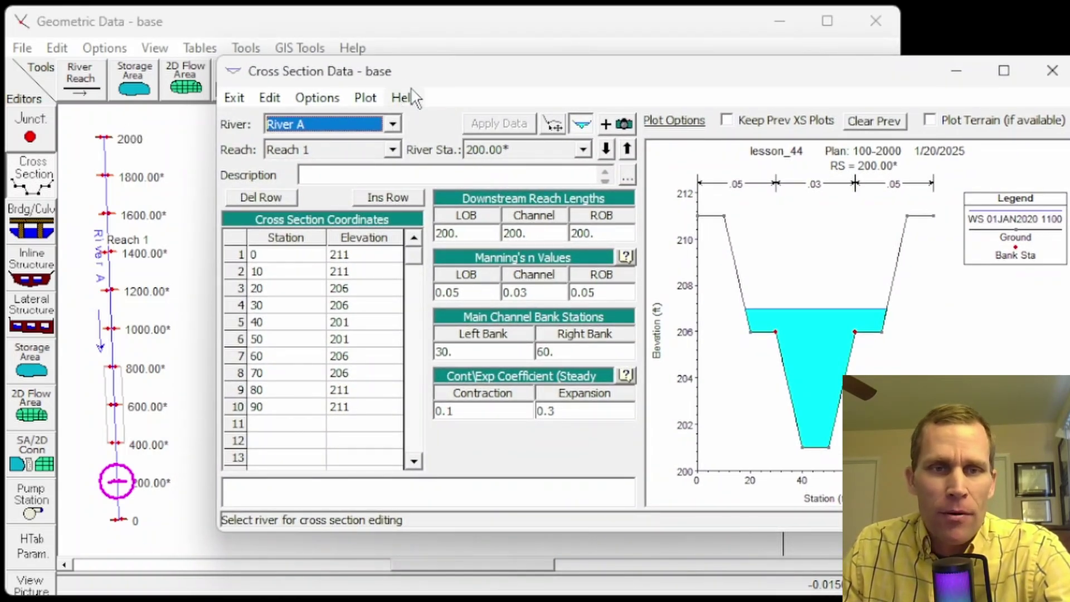
drag(432, 77, 616, 89)
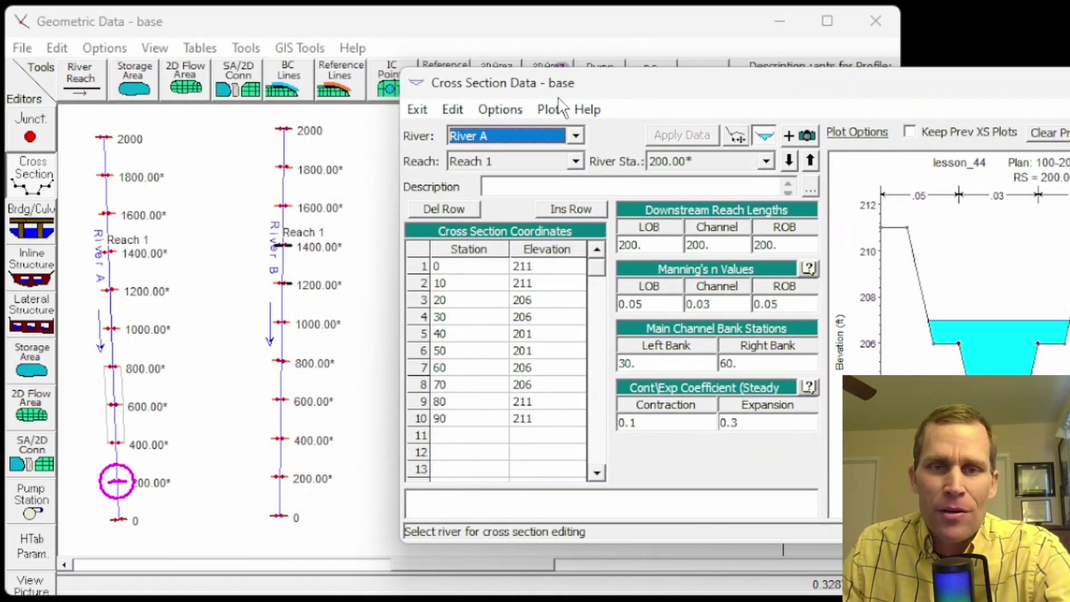
drag(646, 94, 459, 90)
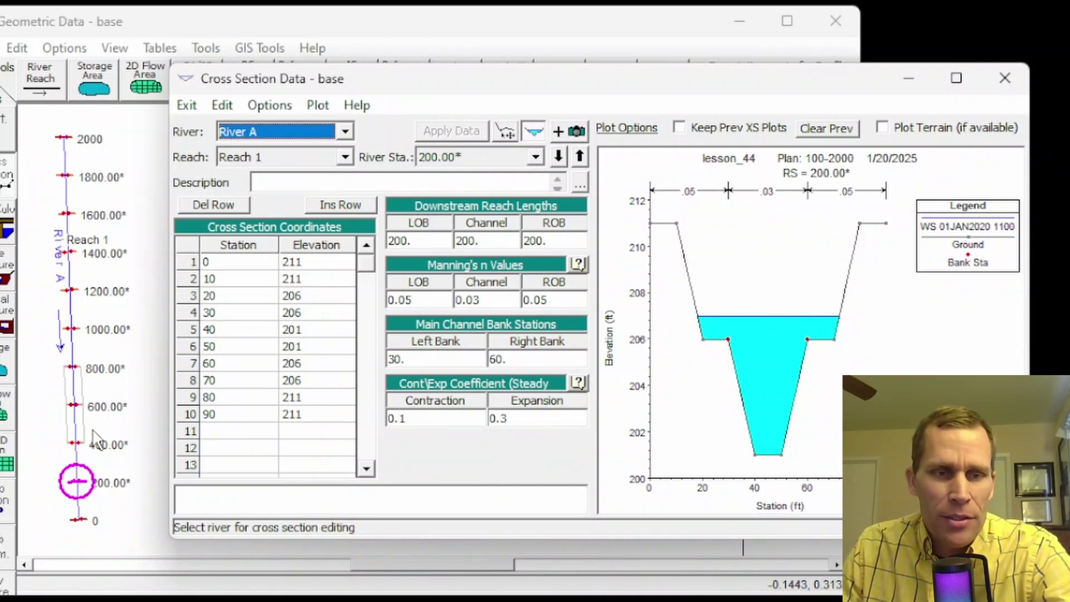
drag(201, 267, 304, 432)
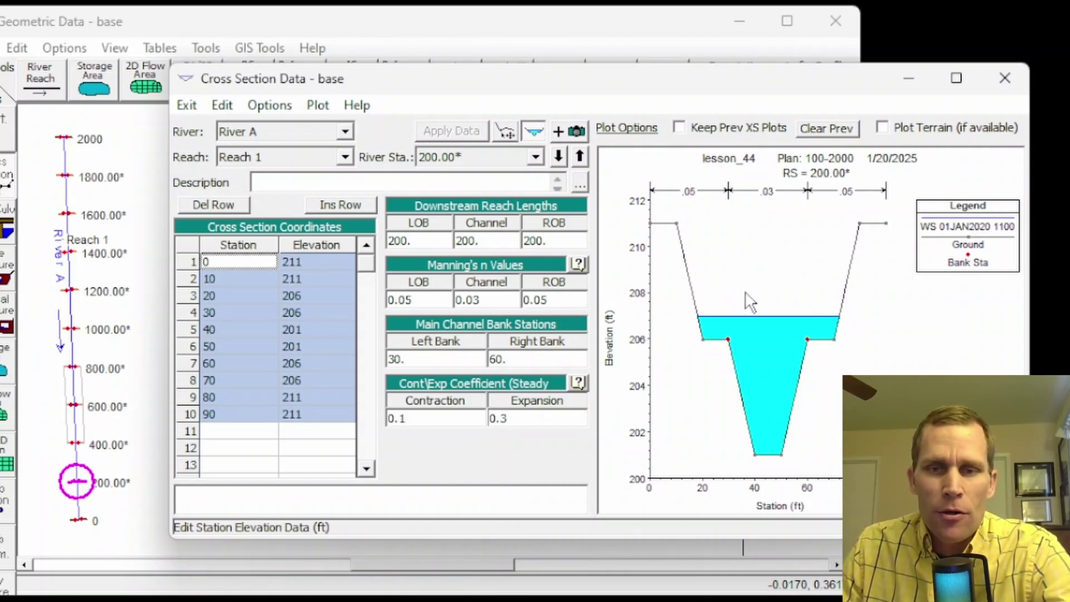
Open Add a Lid to XS for station 200 and move the empty lid dialog aside
click(287, 112)
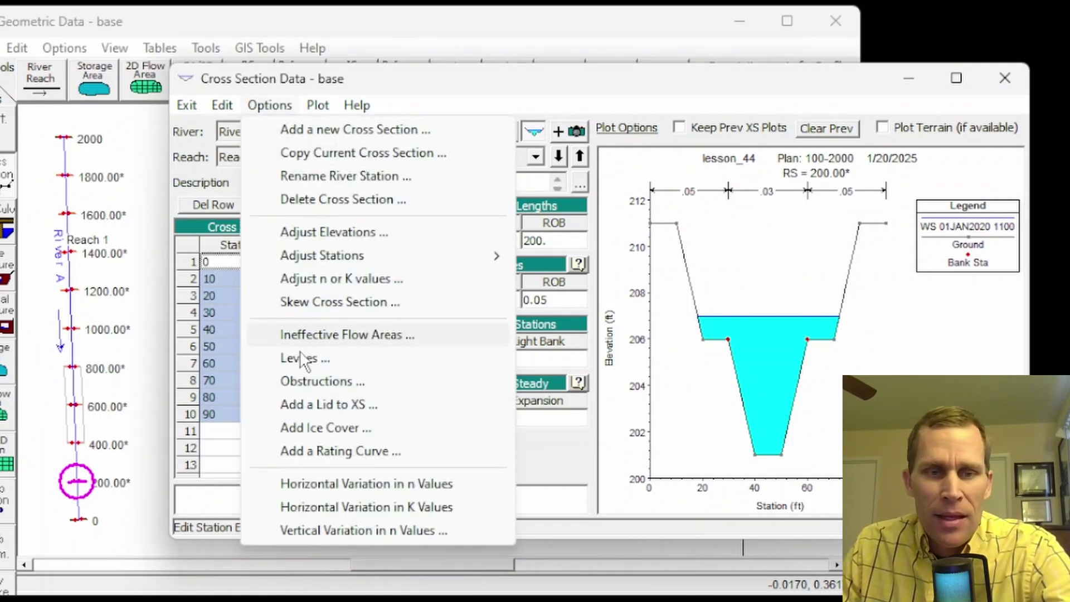
click(332, 407)
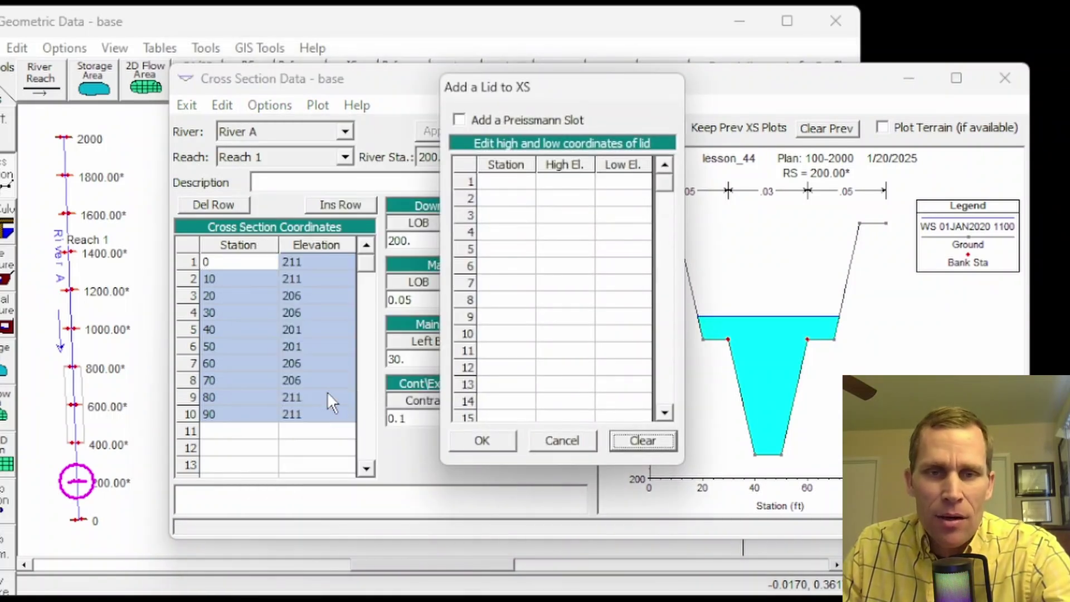
drag(558, 101, 506, 104)
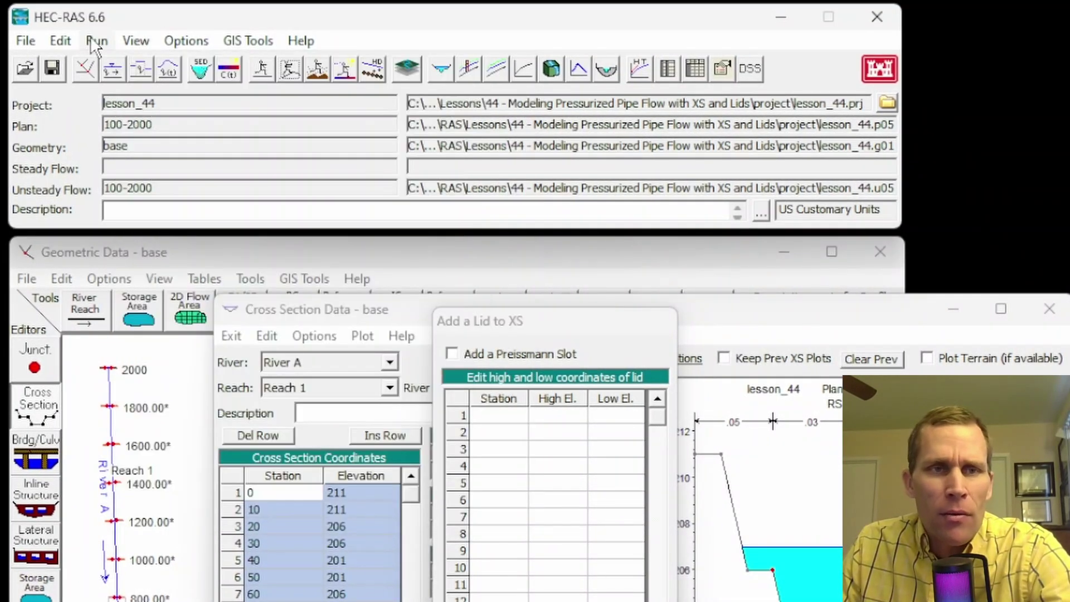
Open Unsteady Flow Analysis for plan 100-2000 and keep Finite Difference in the computation options
click(96, 41)
click(135, 91)
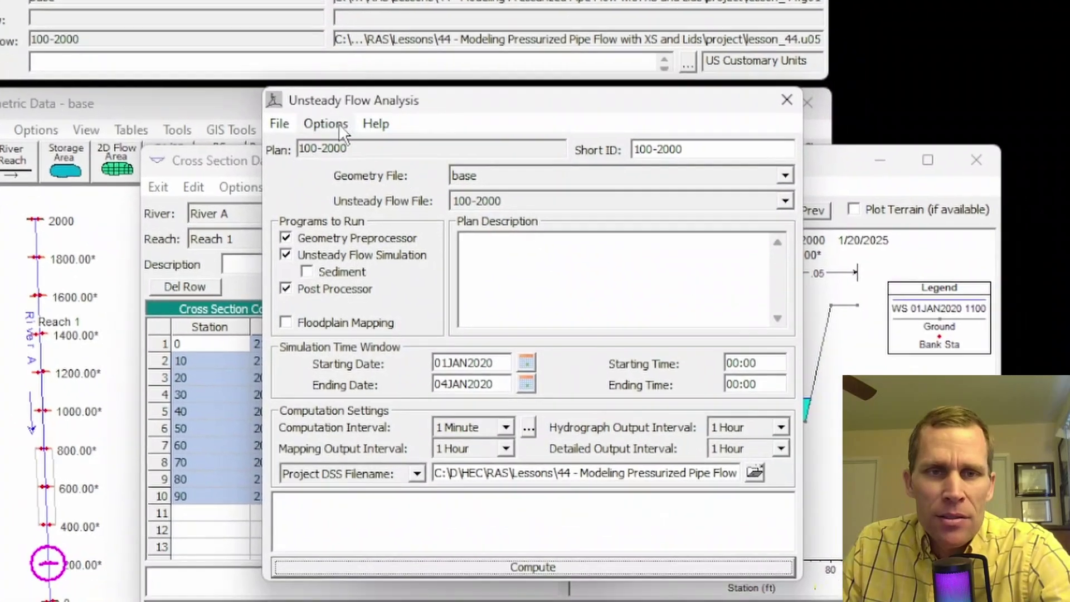
click(370, 213)
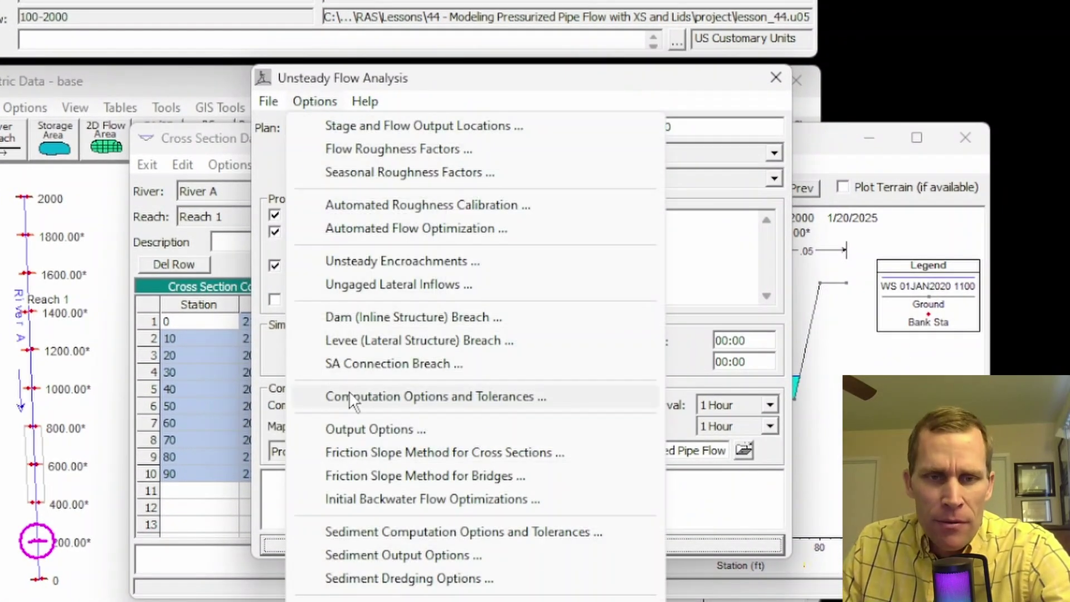
click(433, 398)
drag(591, 17, 377, 22)
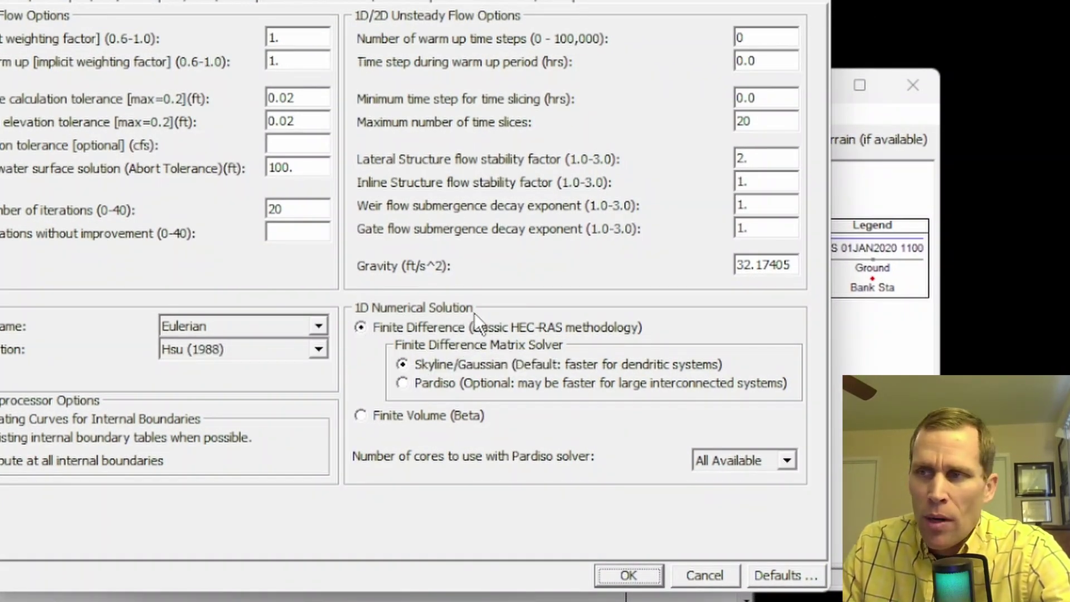
click(361, 328)
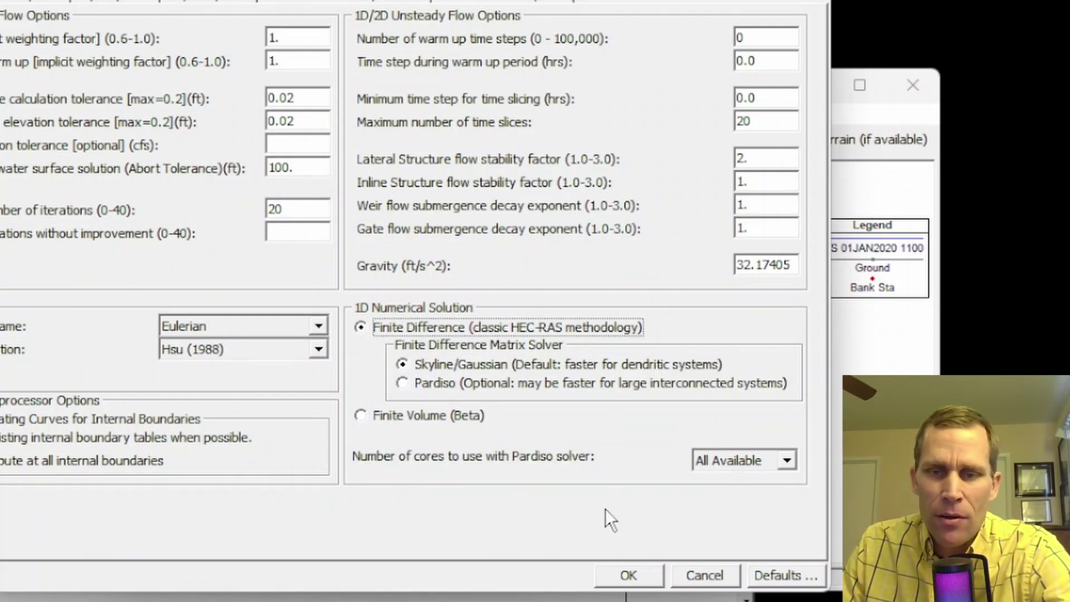
click(636, 576)
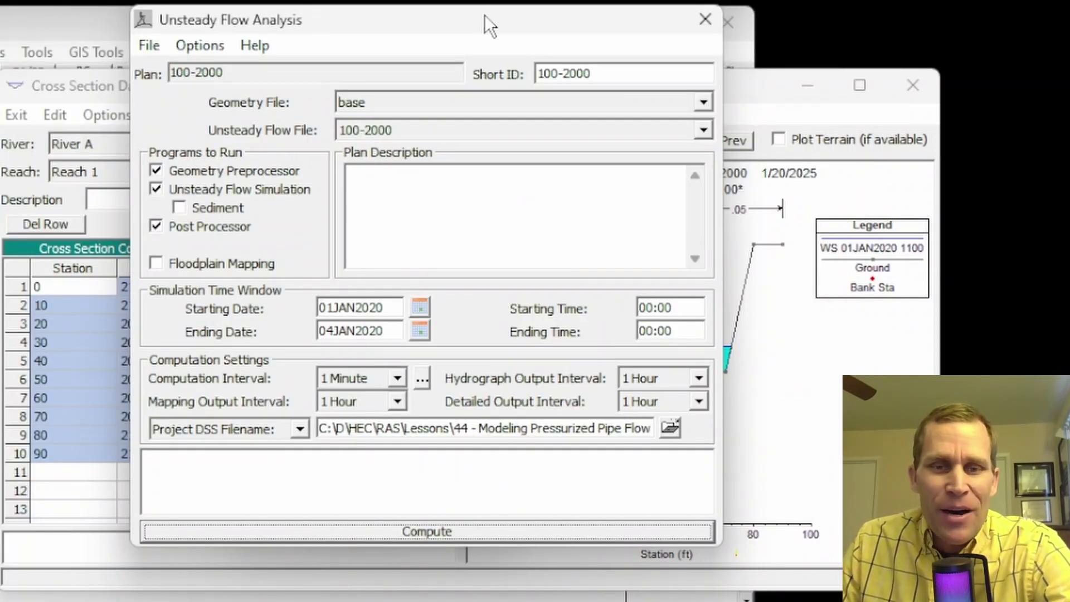
Enter lid points at station 0 (low 208) and station 30 (high 211, low 209)
click(705, 18)
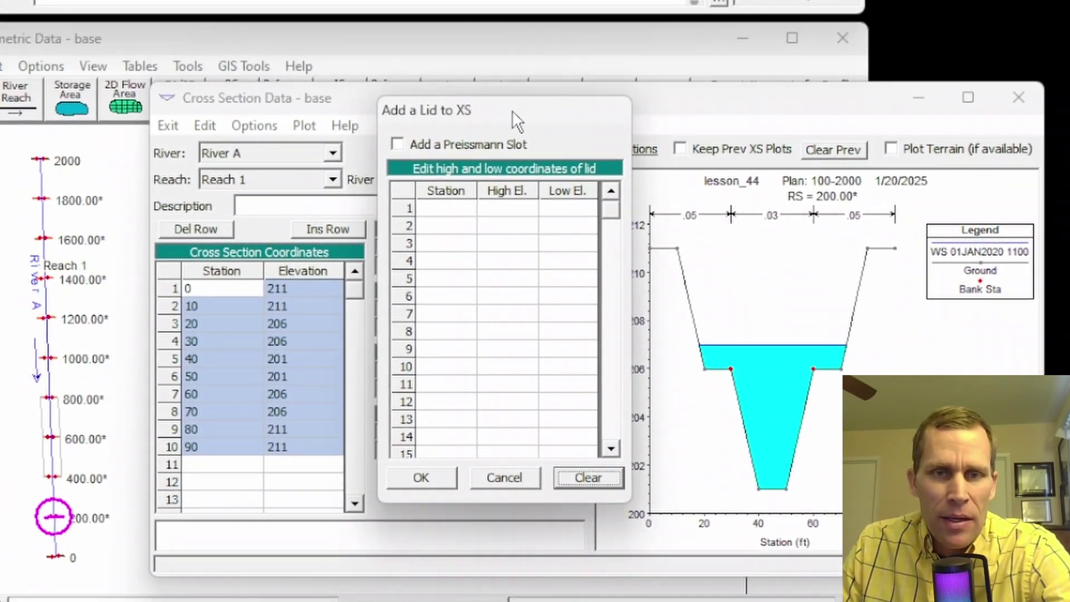
drag(513, 110, 498, 119)
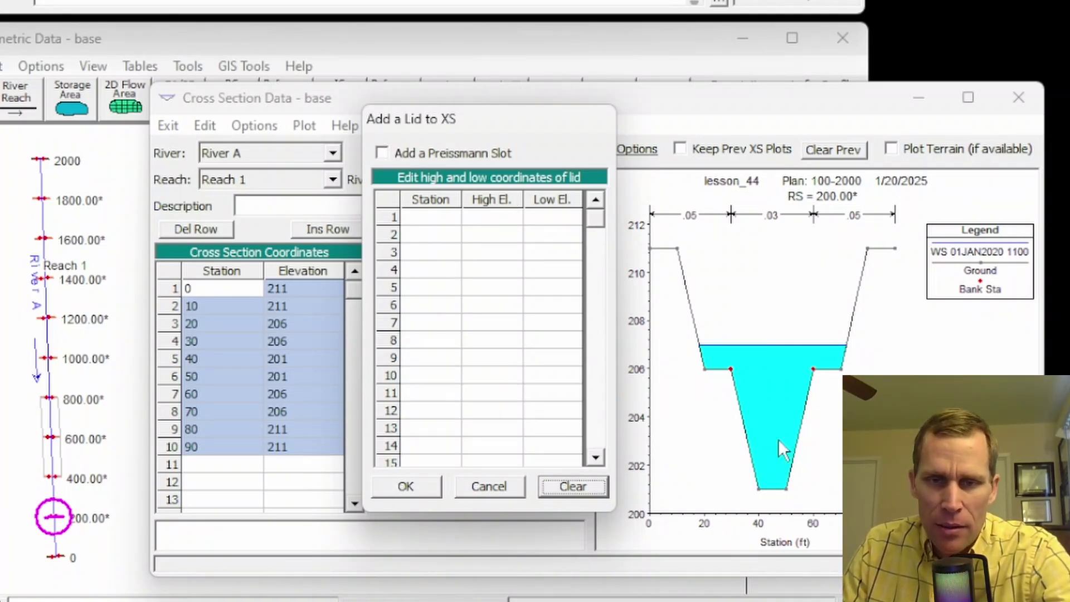
click(428, 219)
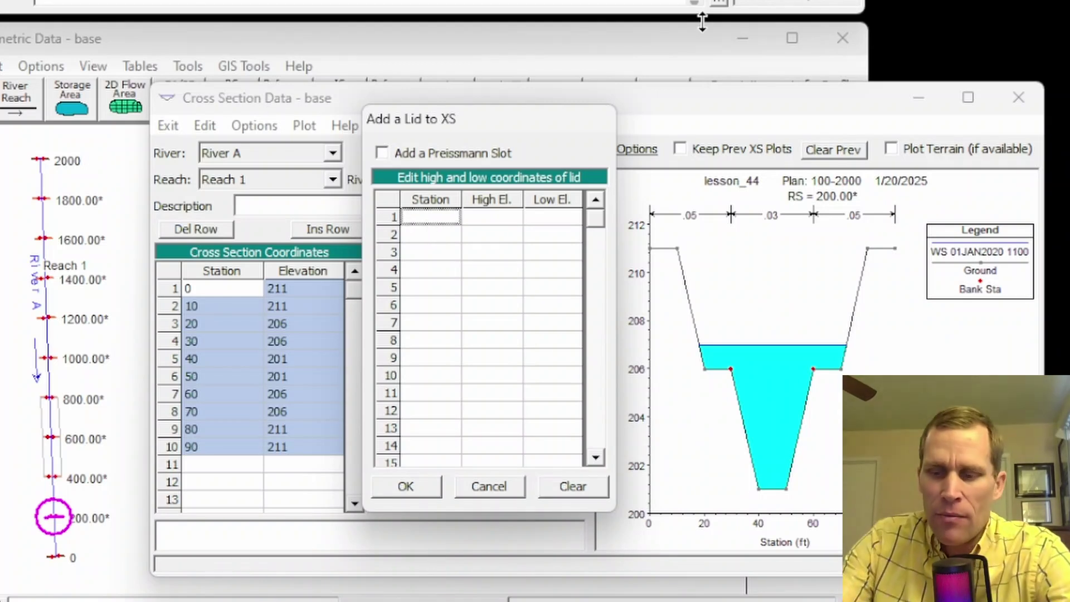
text(0)
key(Tab)
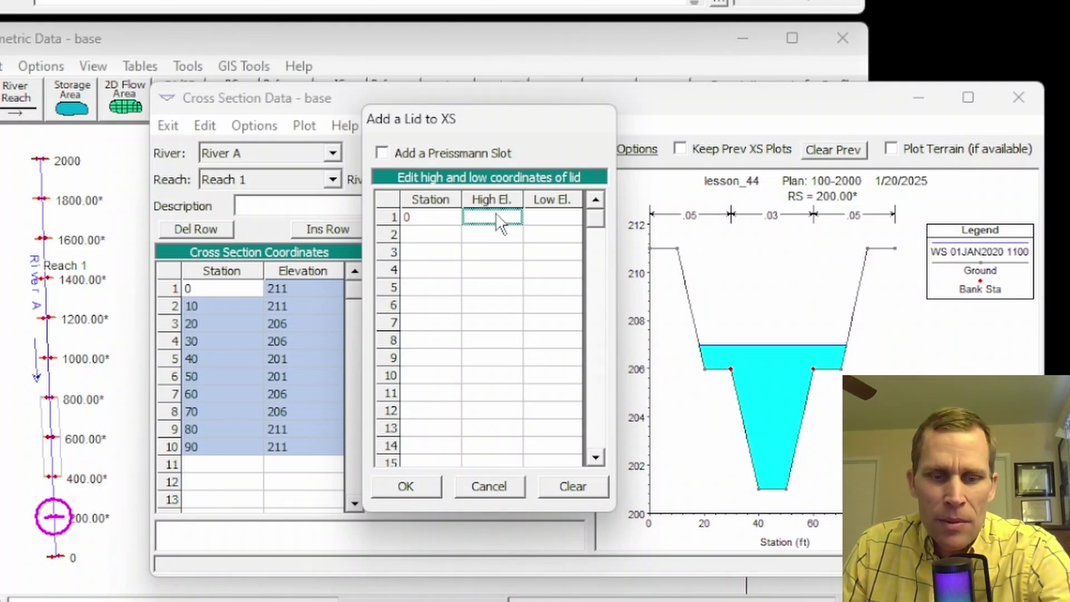
click(544, 221)
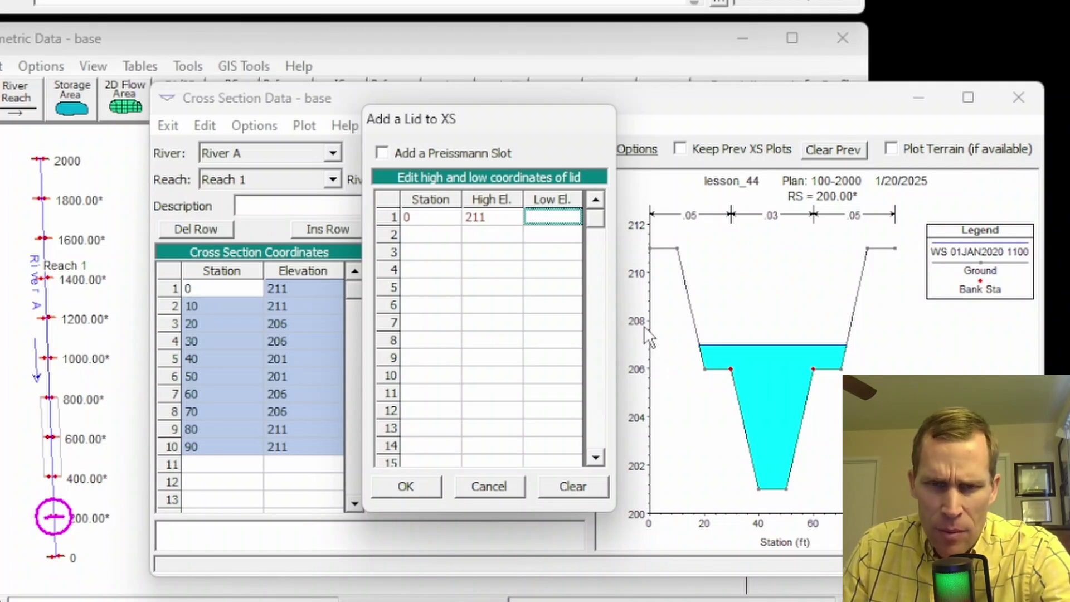
text(208)
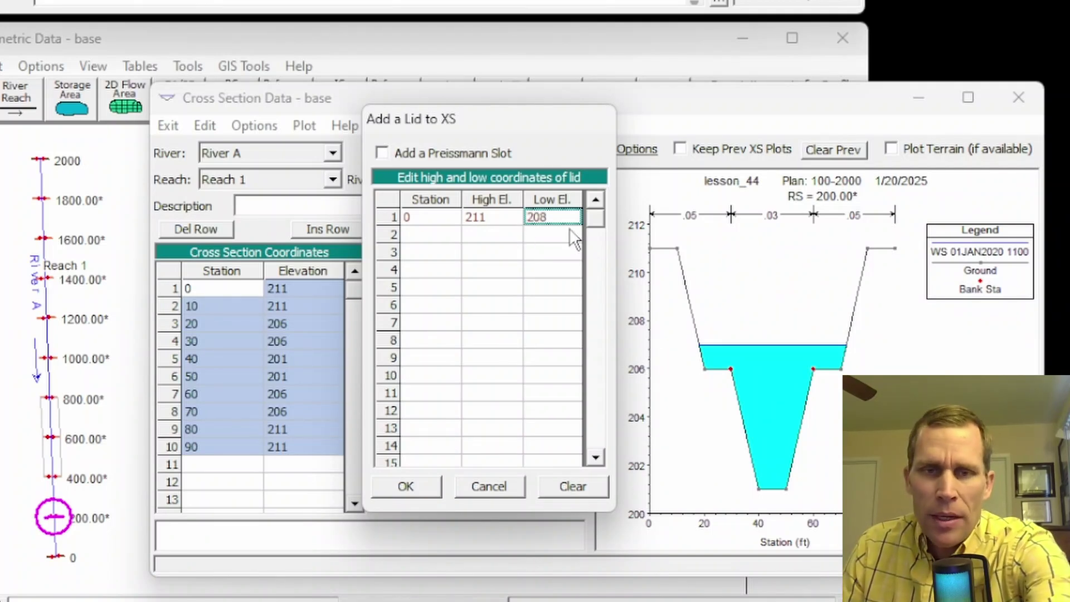
key(Tab)
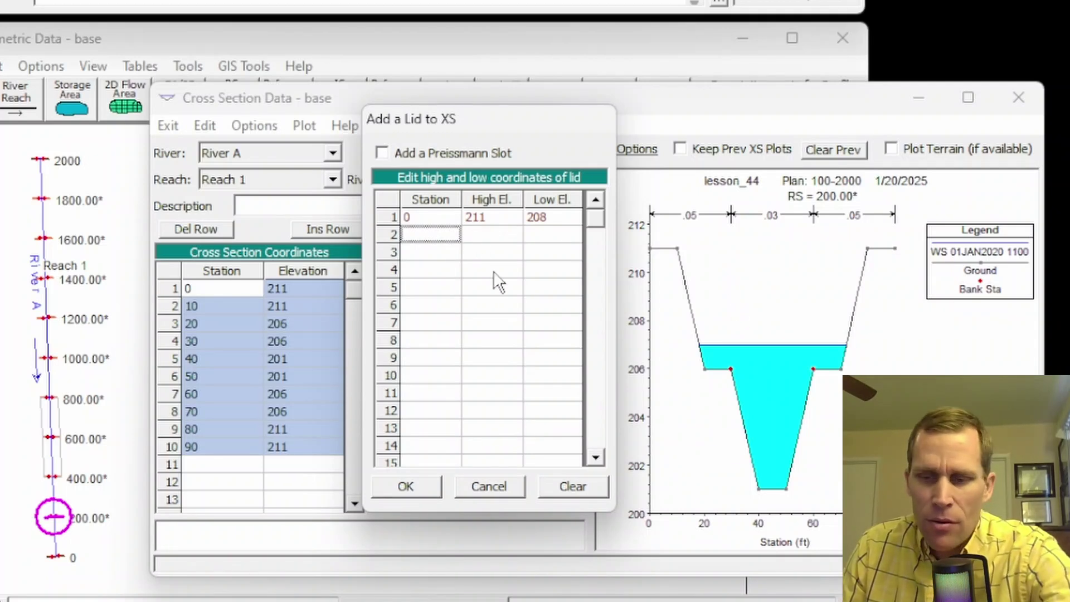
text(30)
click(497, 236)
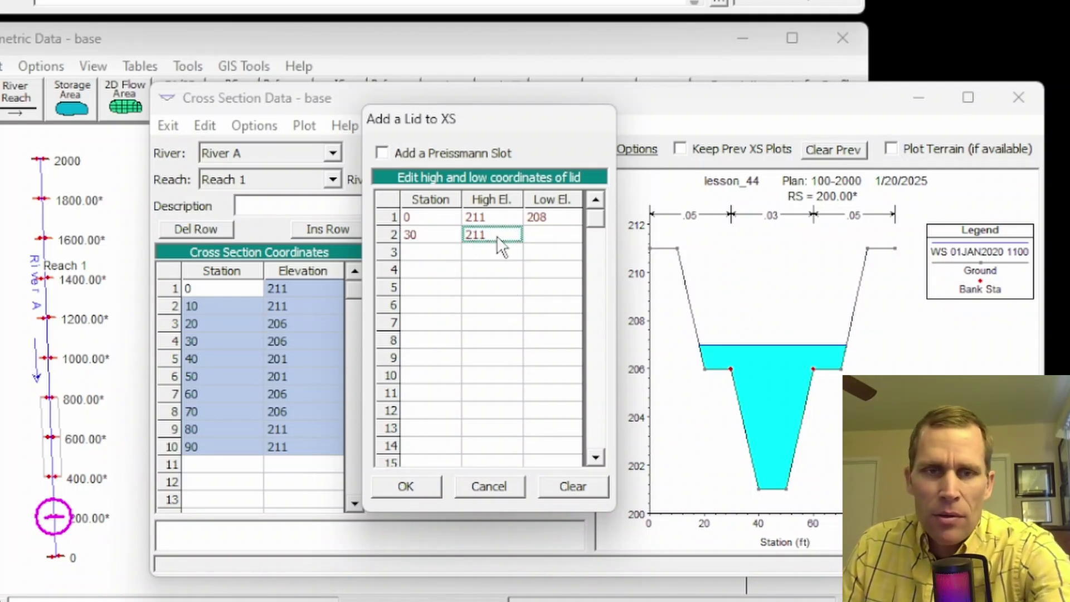
text(211)
click(538, 240)
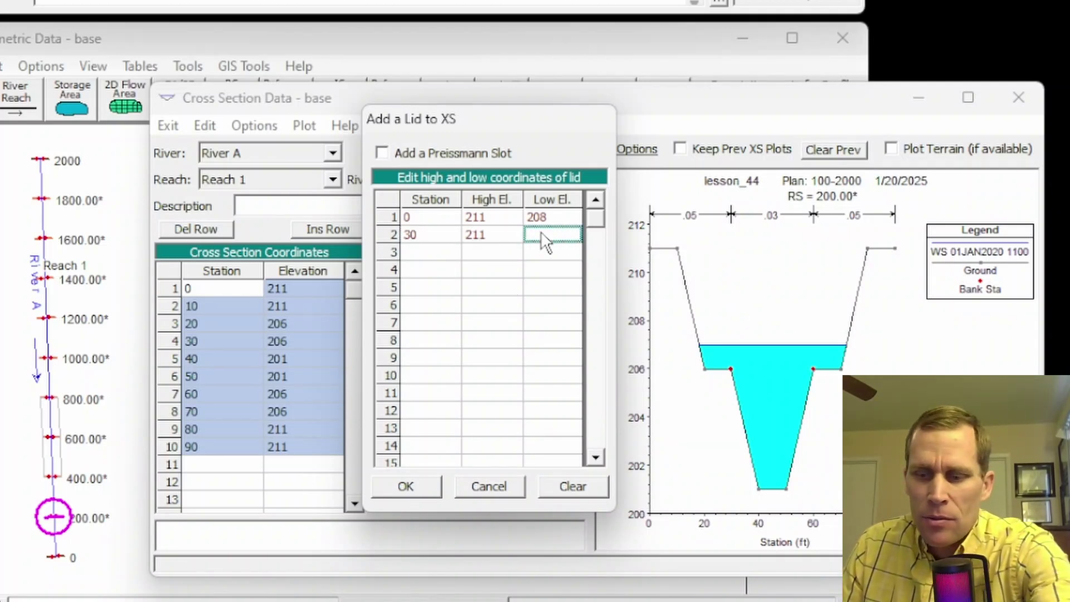
text(209)
Add lid points at stations 60 and 90 with high elevation 211, then accept the lid
click(444, 250)
text(60)
click(477, 252)
text(211)
click(539, 242)
click(538, 249)
text(2)
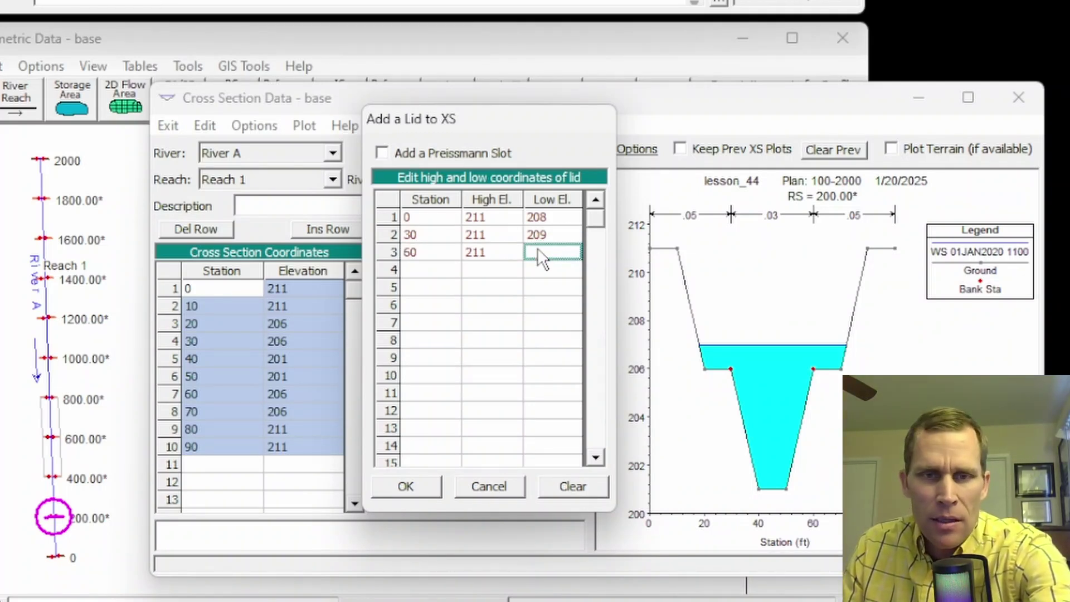
click(434, 269)
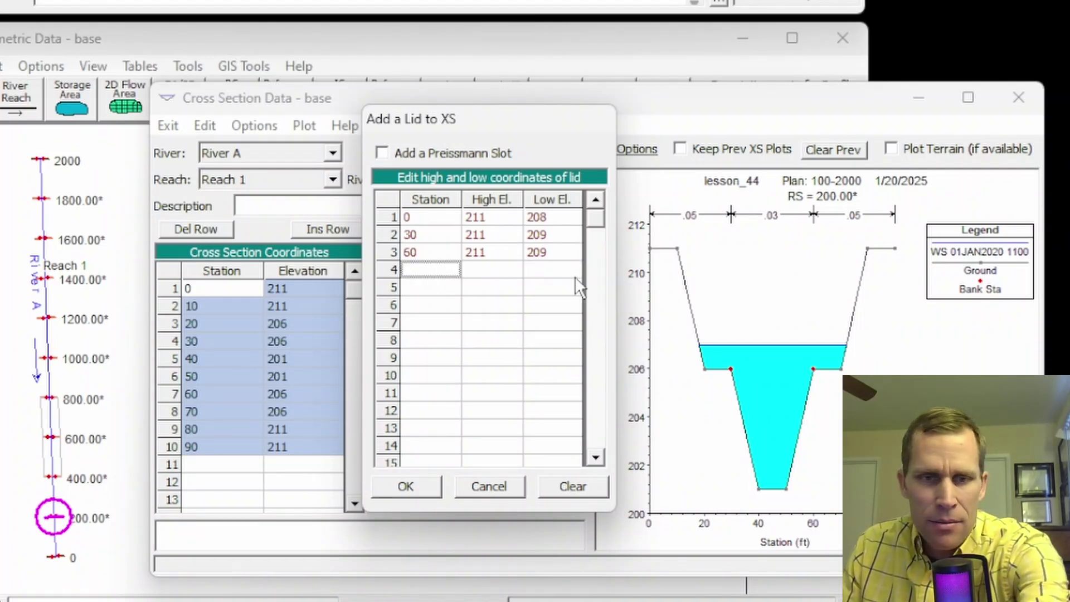
text(90)
key(Tab)
text(211)
click(541, 265)
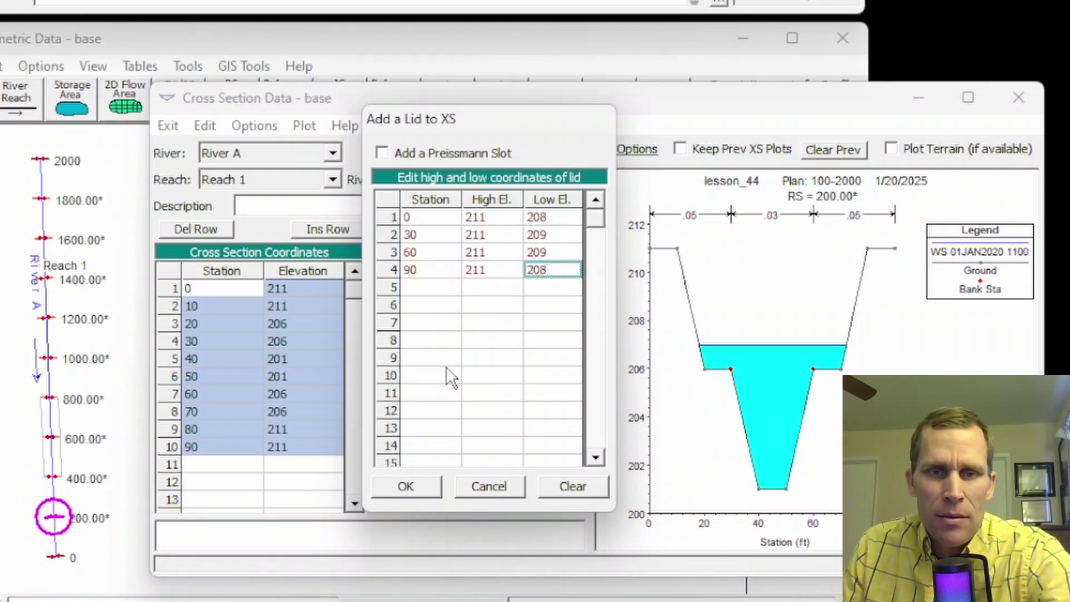
click(413, 485)
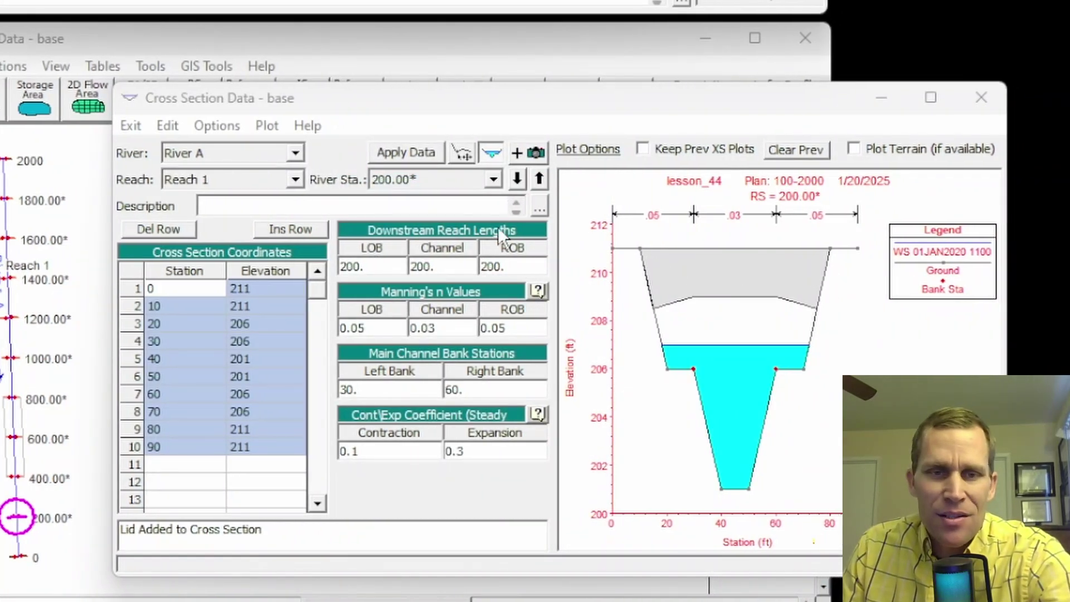
Apply the new station 200 lid to the geometry and open the Options menu
click(397, 156)
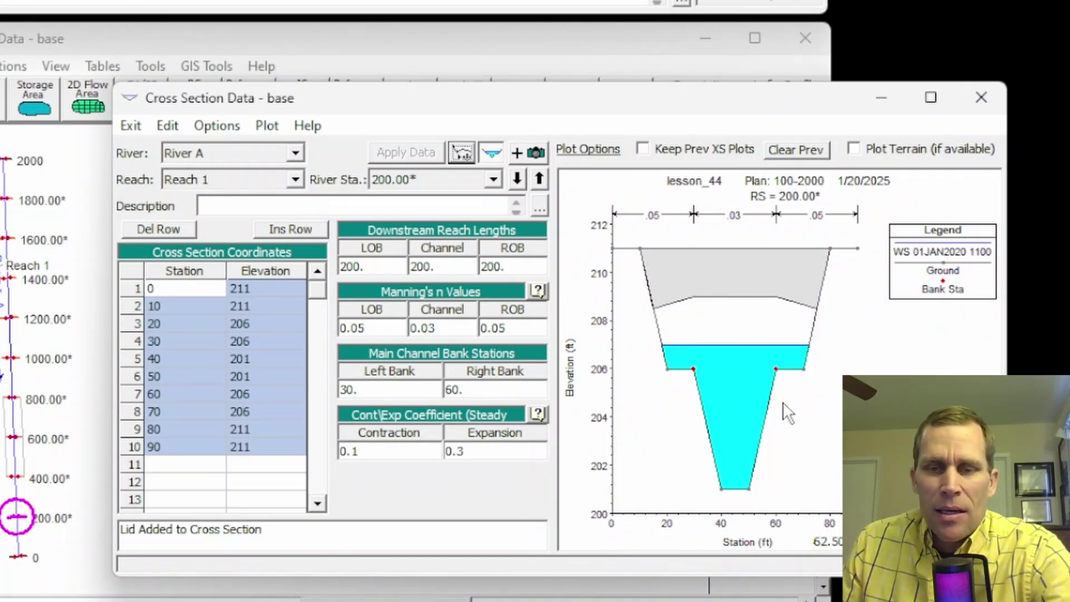
click(218, 126)
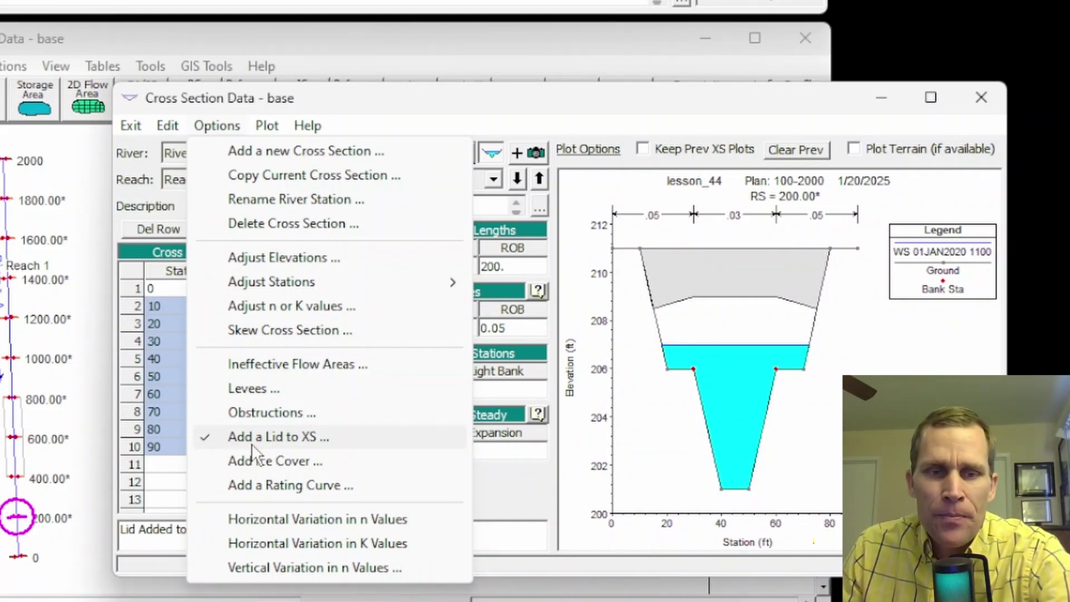
Clear all lid coordinates at station 200, accept, and apply the removal to the geometry
click(271, 440)
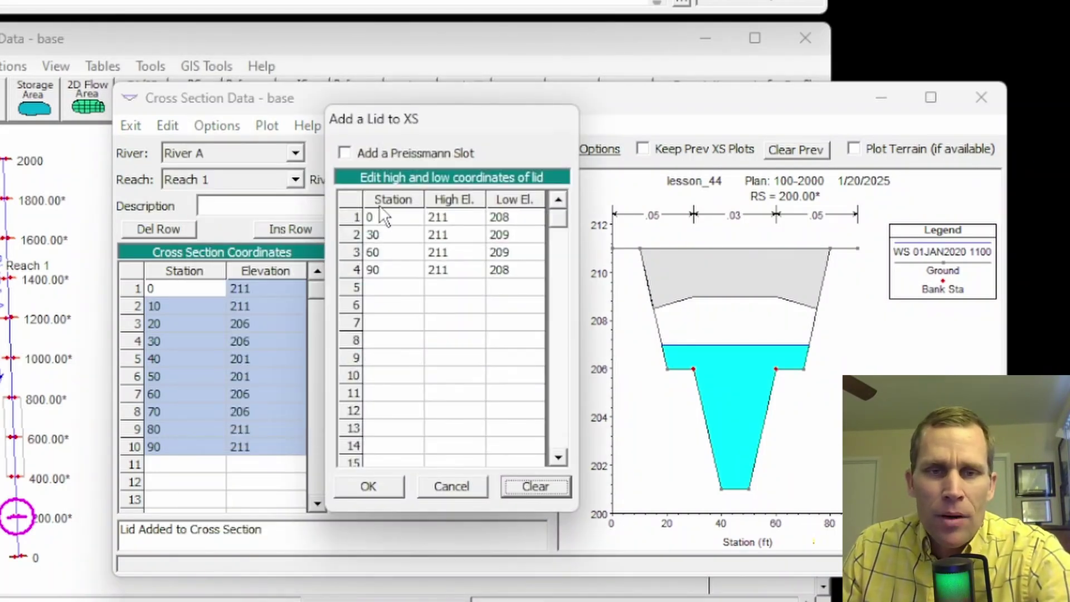
click(534, 488)
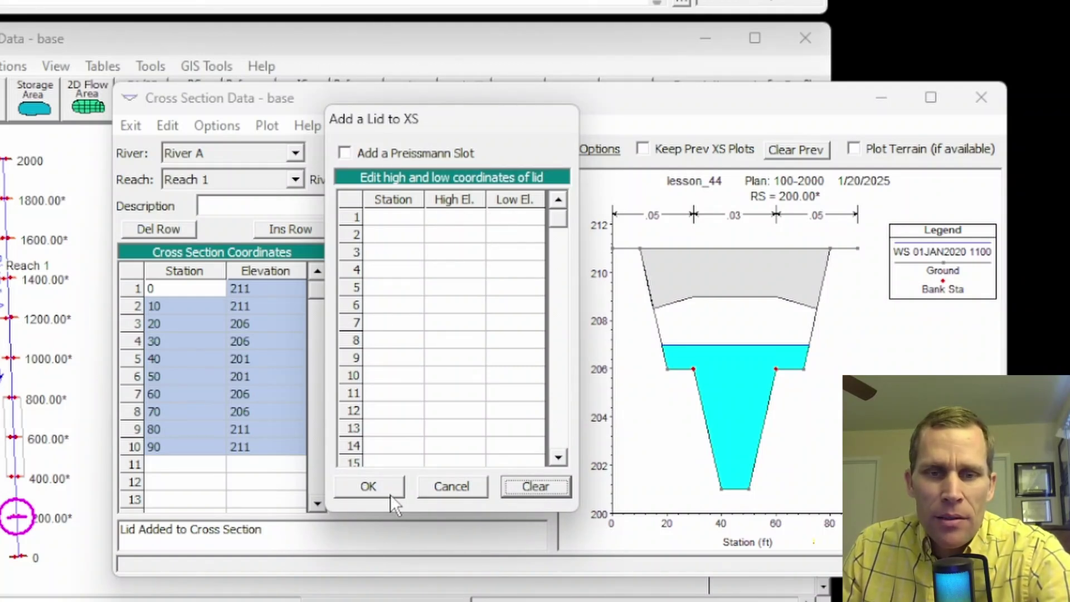
click(368, 486)
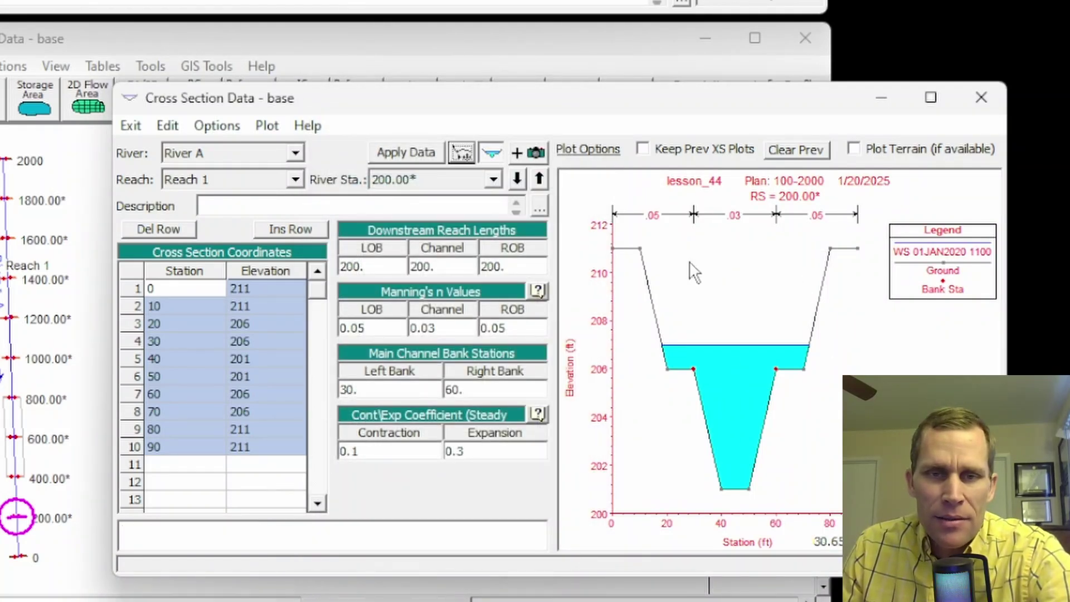
click(395, 153)
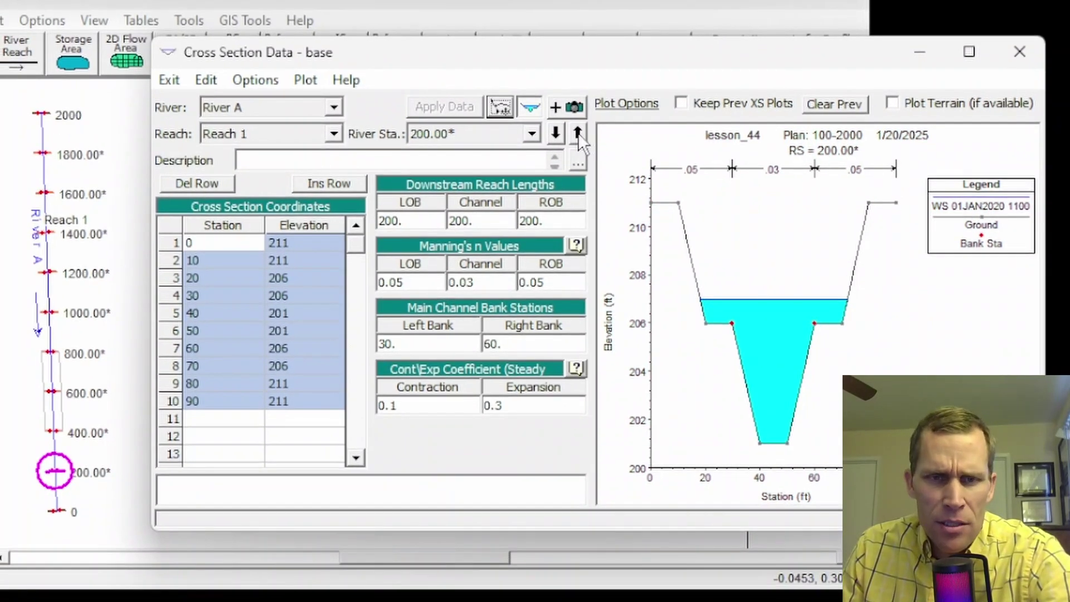
Step upstream through stations 400, 600 and 800, then select station 600 from the list
click(577, 133)
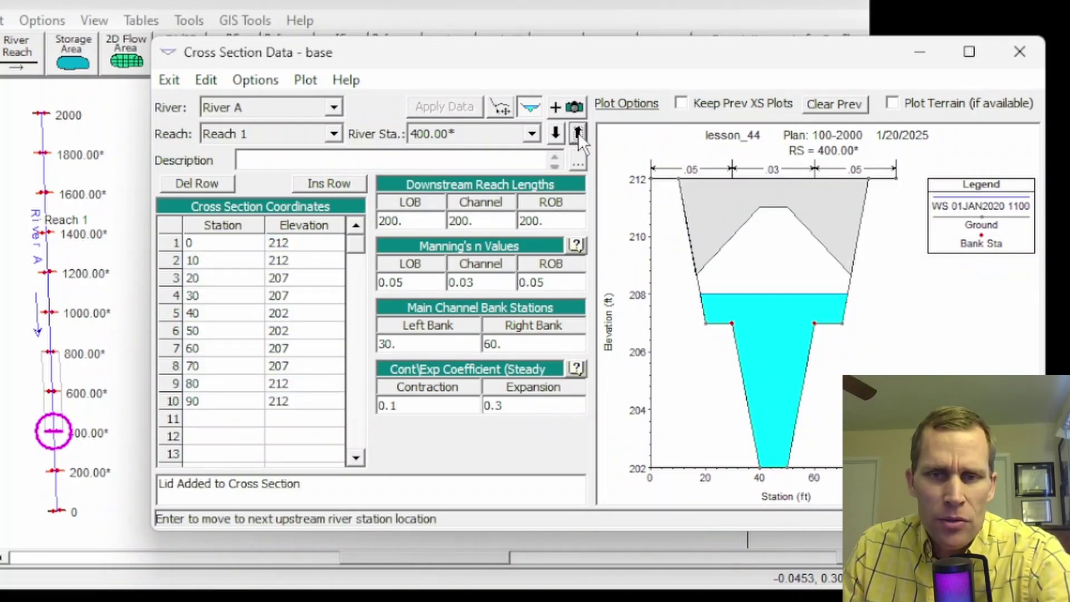
click(577, 133)
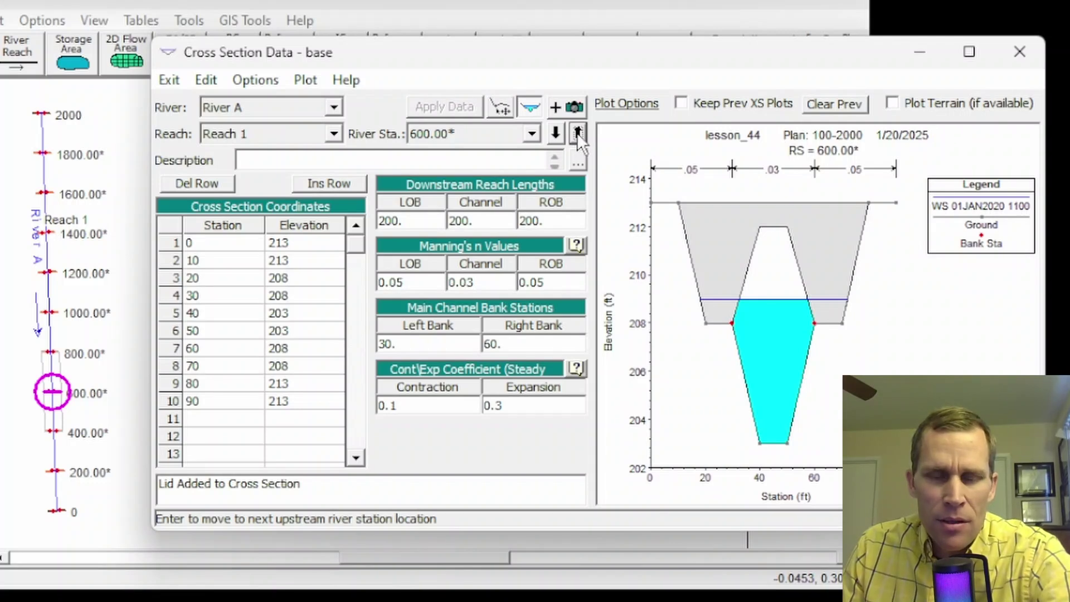
click(578, 133)
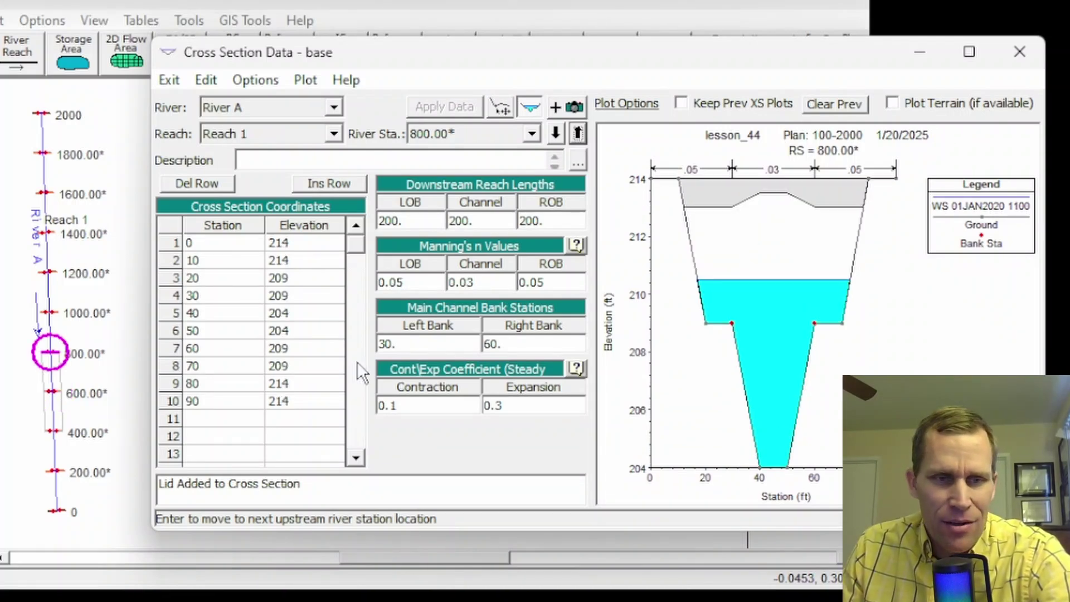
click(532, 134)
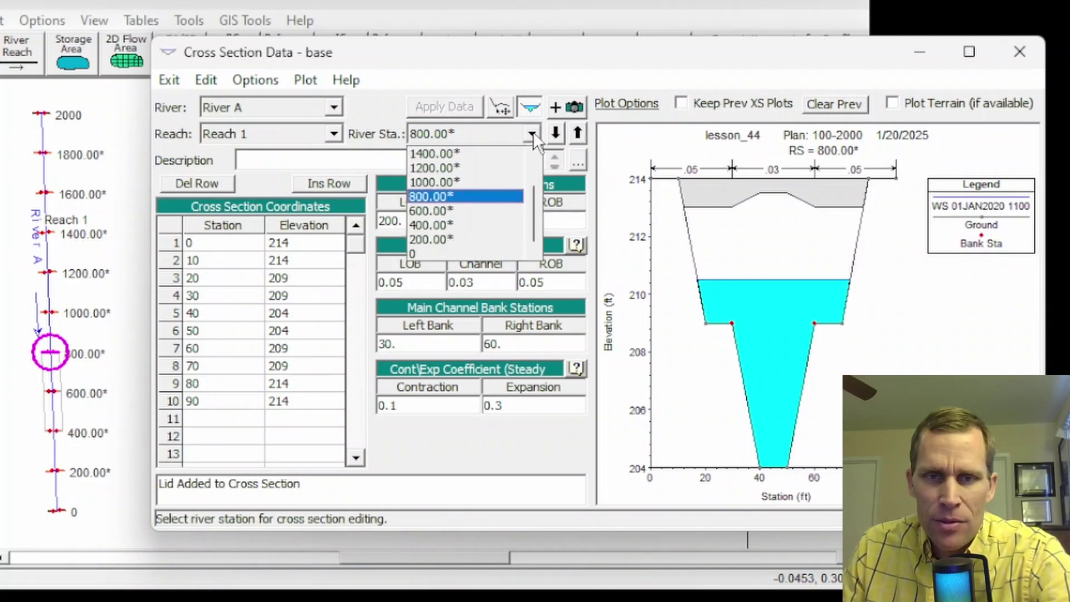
click(557, 132)
click(557, 133)
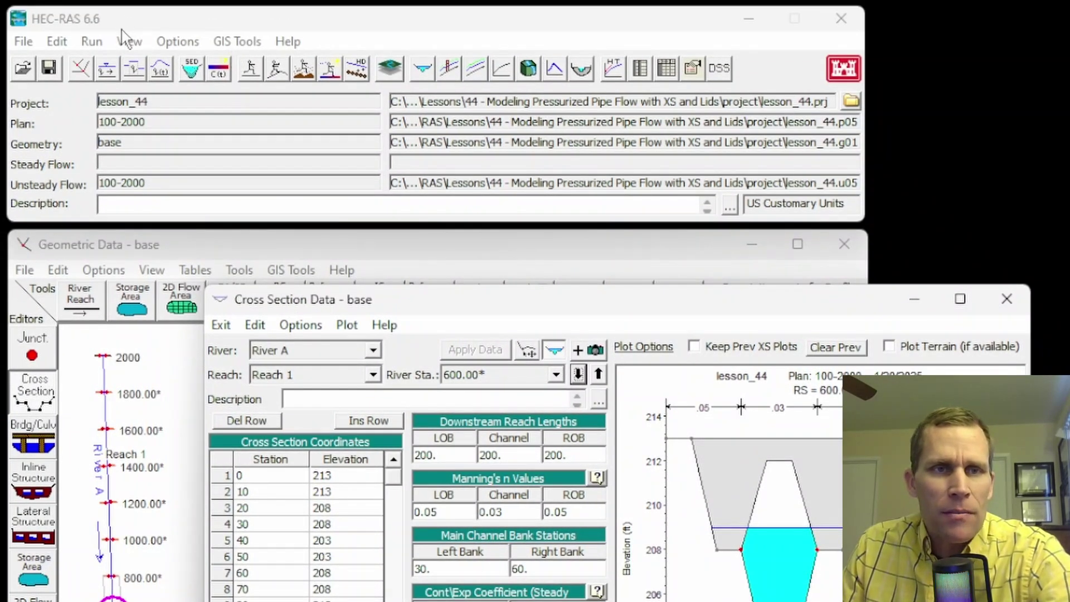
Open the cross-section results plot for RS 600 and play the water-level animation to 04JAN2020
click(118, 2)
click(130, 42)
click(156, 67)
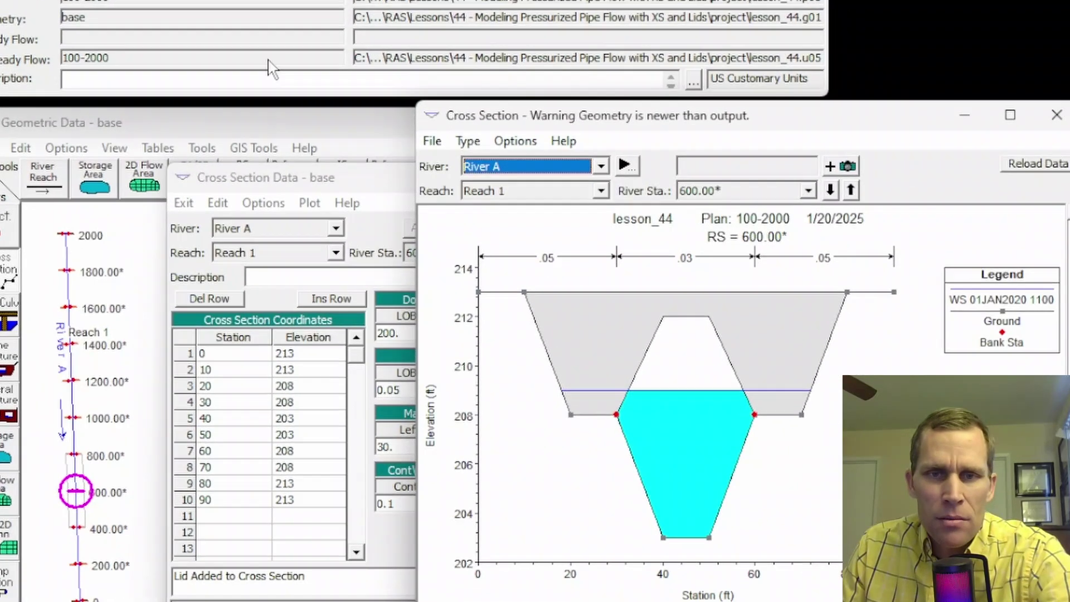
click(553, 262)
mouse_move(505, 262)
mouse_move(494, 120)
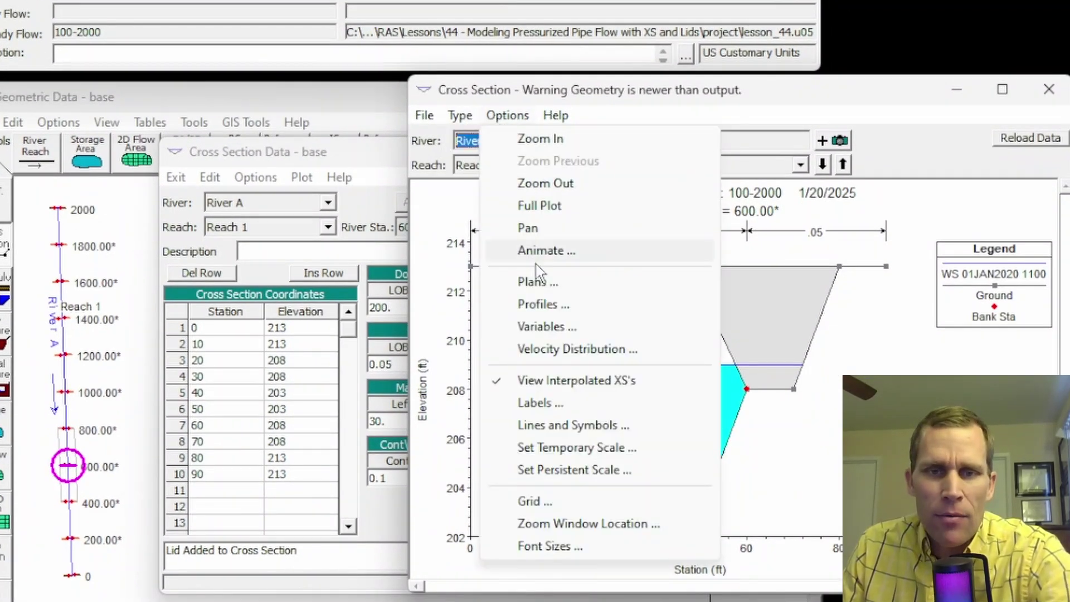
click(541, 252)
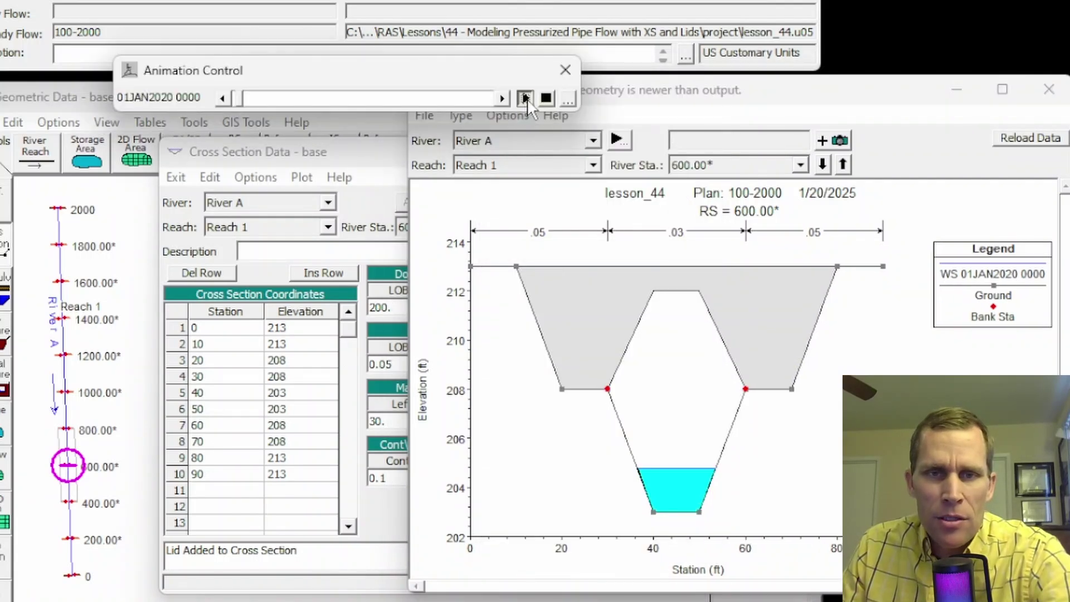
click(525, 98)
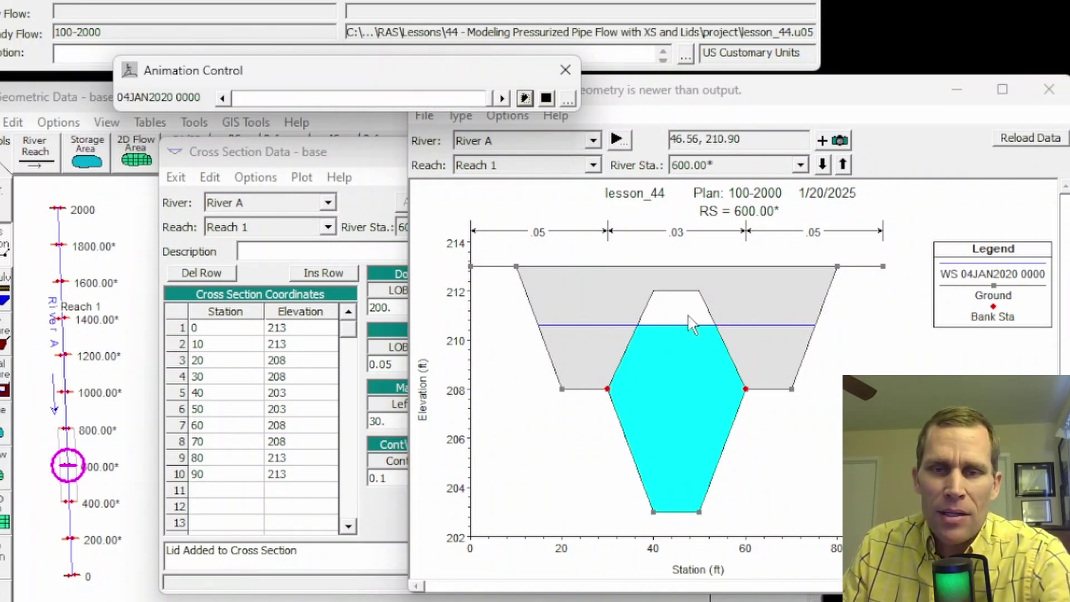
Open station 600's lid settings, toggle the Preissmann slot off and back on, and accept
click(1049, 89)
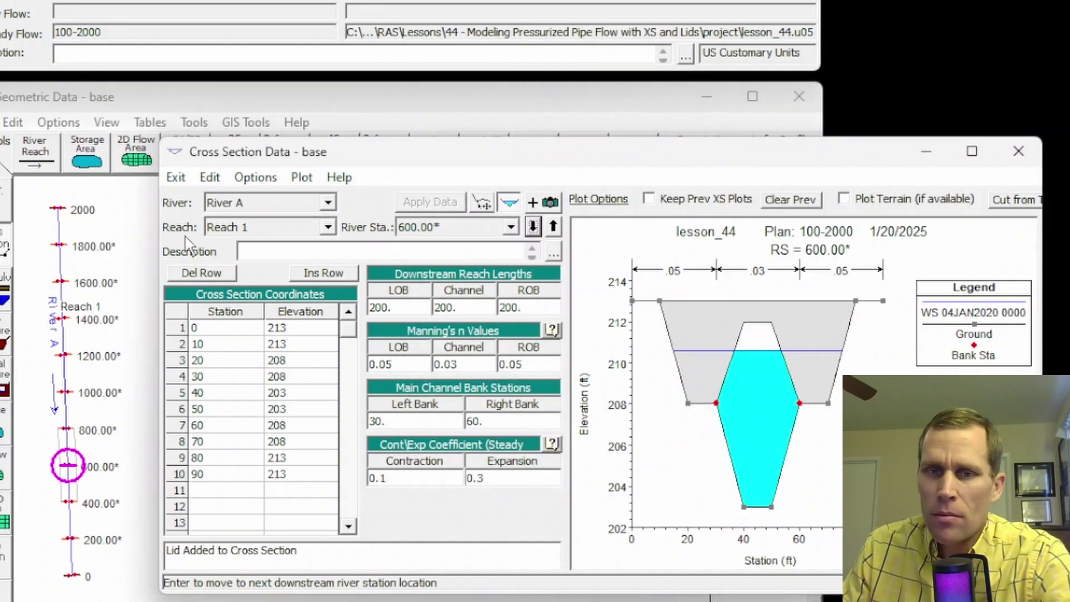
click(255, 177)
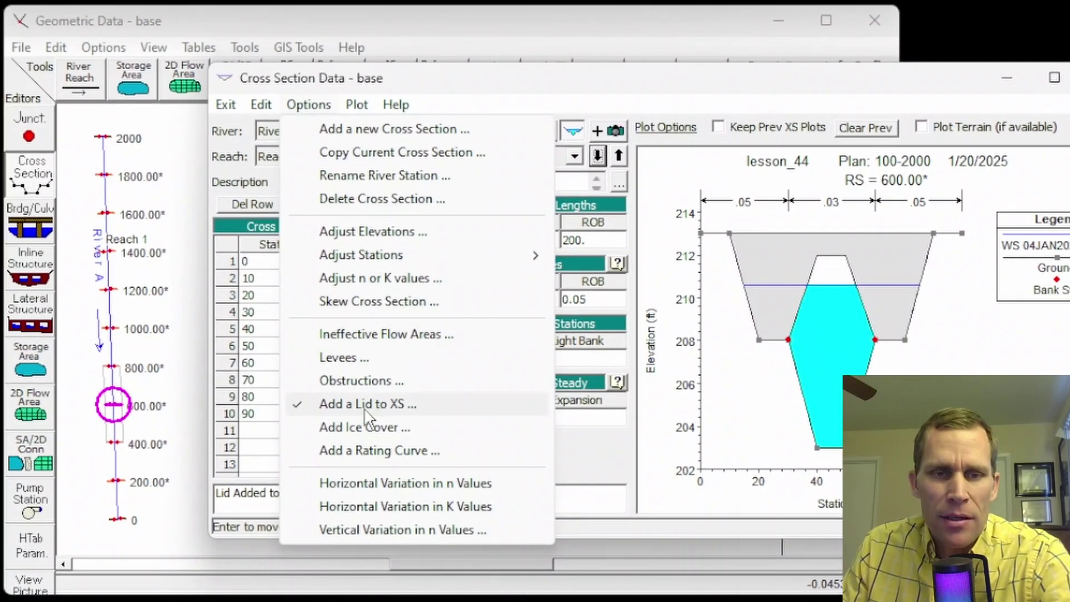
click(366, 406)
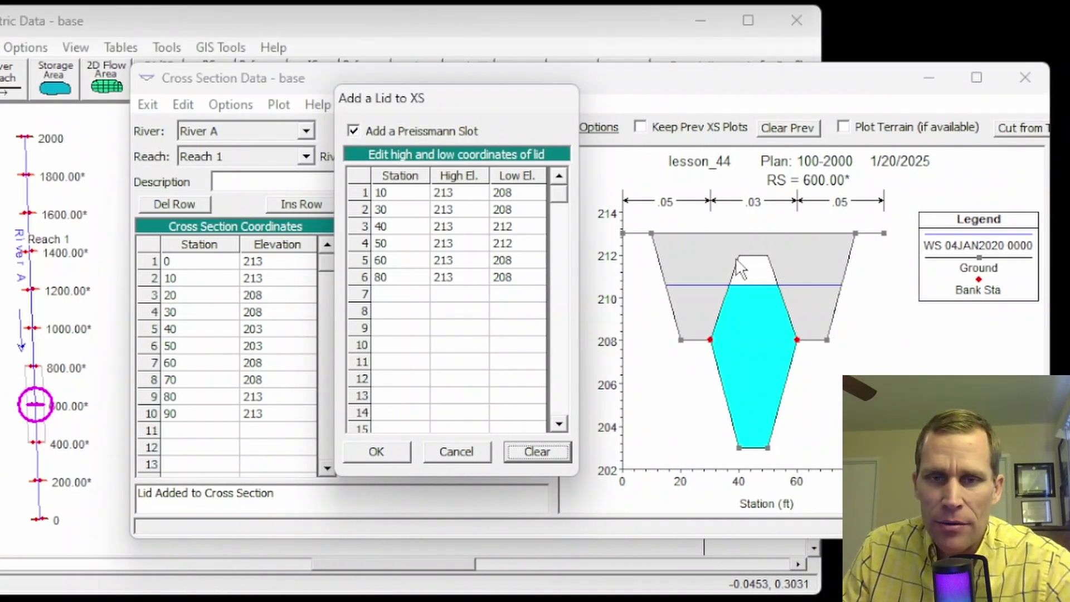
click(512, 227)
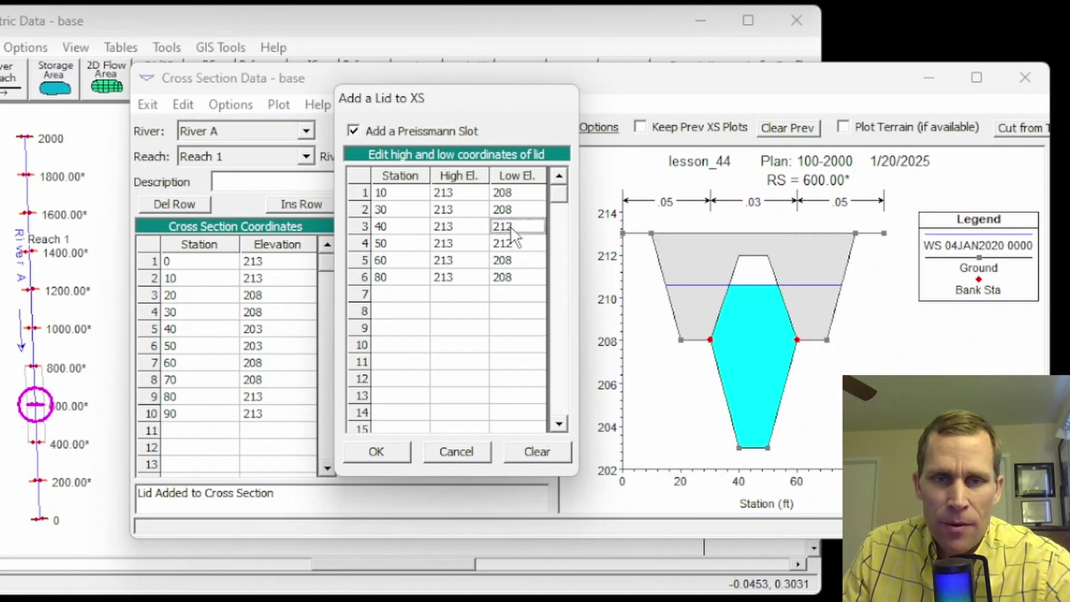
click(354, 133)
click(355, 133)
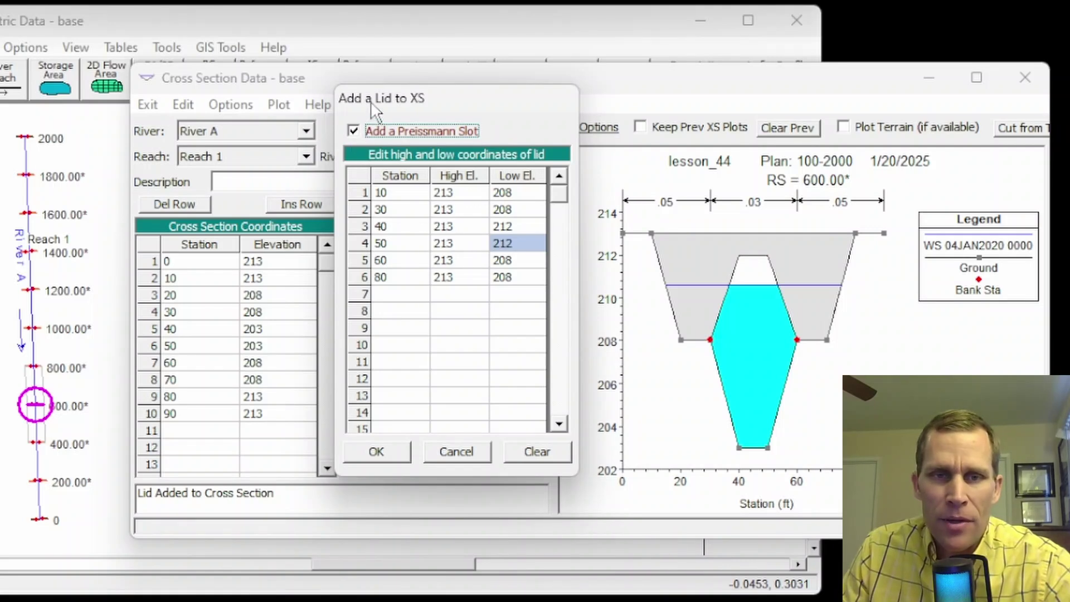
click(389, 449)
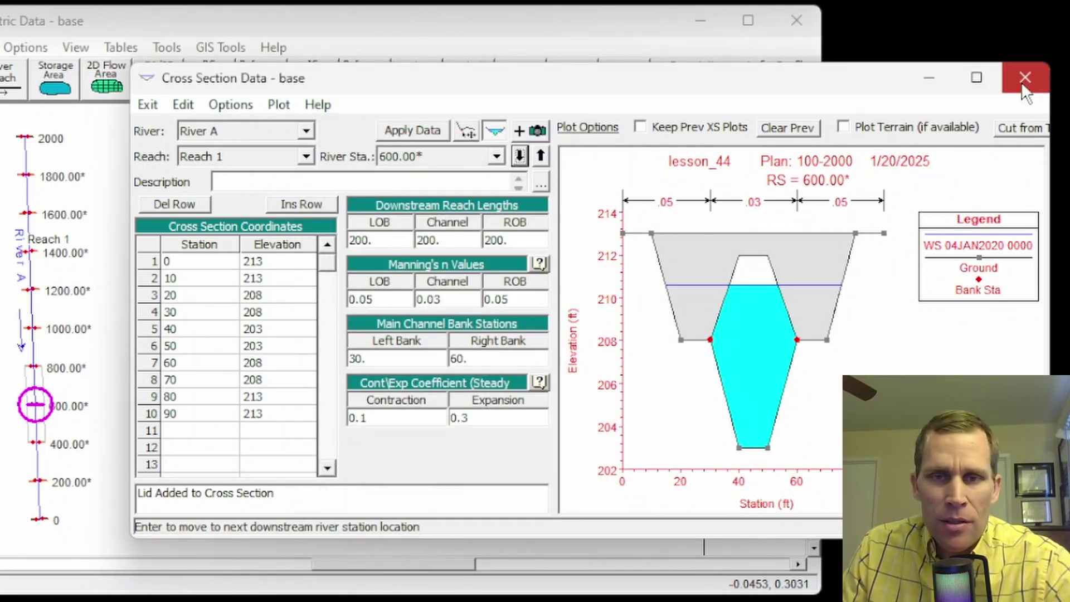
Apply the lid changes, close the editor, and open the Preissmann's Slot on Lidded XS's table
click(408, 130)
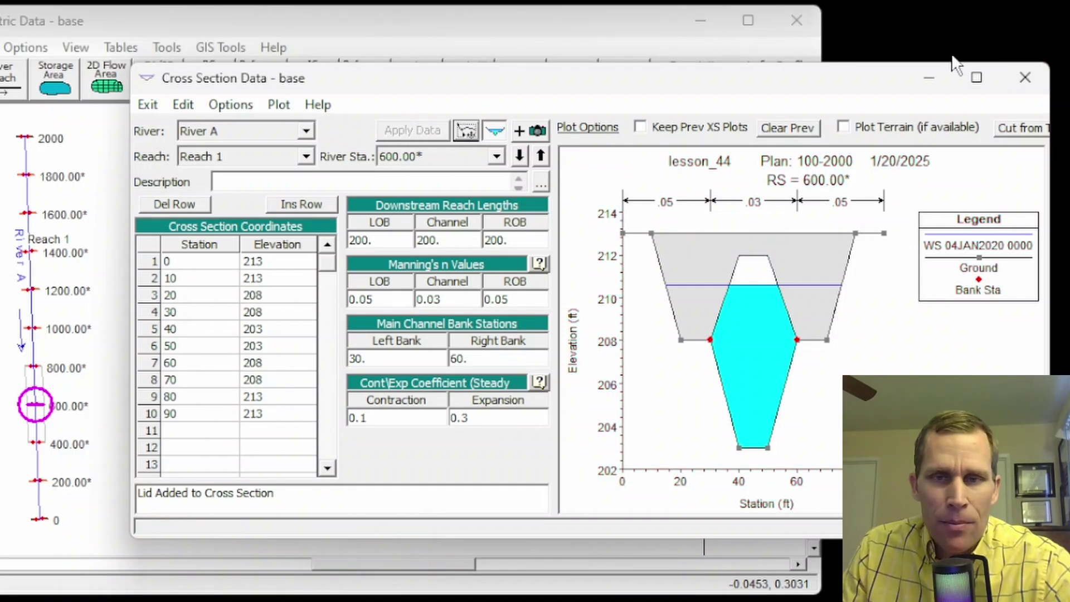
click(1026, 79)
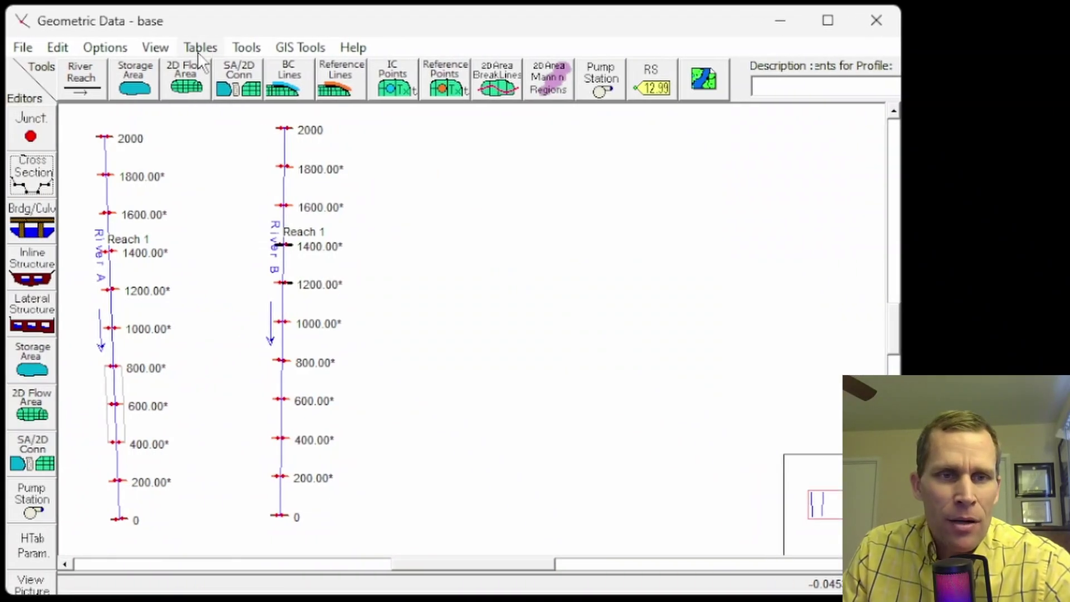
click(121, 47)
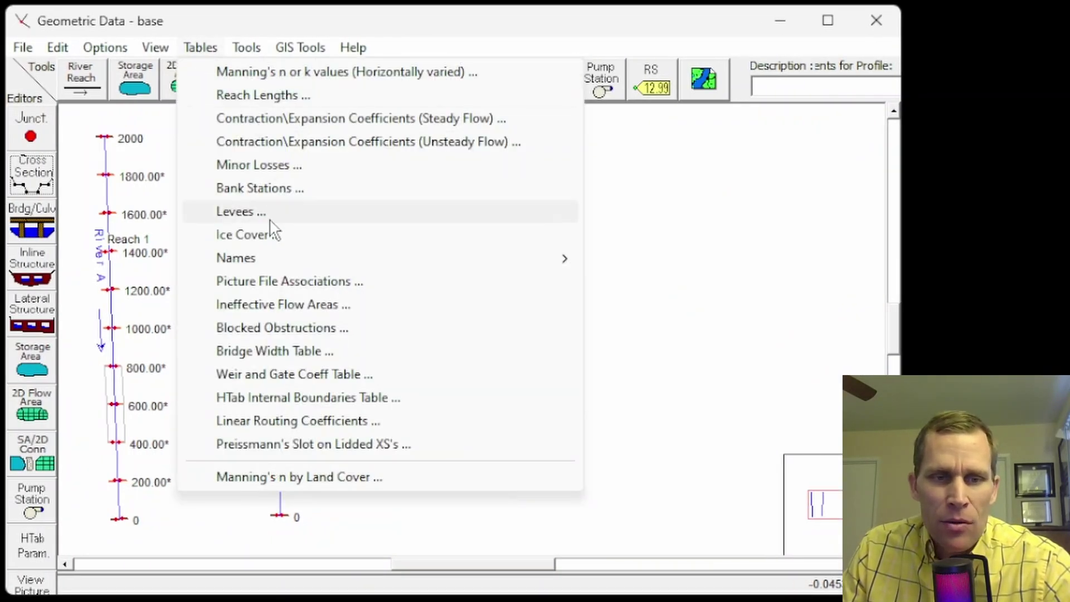
click(284, 449)
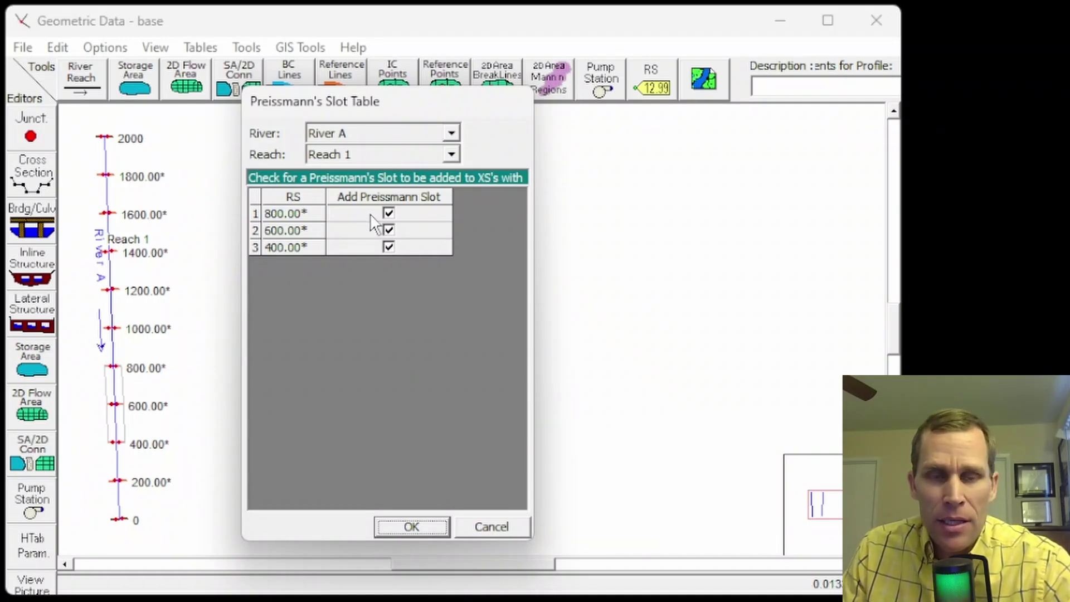
Uncheck the slots at stations 800, 600 and 400, then re-enable all three
click(391, 214)
click(391, 230)
click(391, 246)
click(392, 245)
click(390, 228)
click(390, 211)
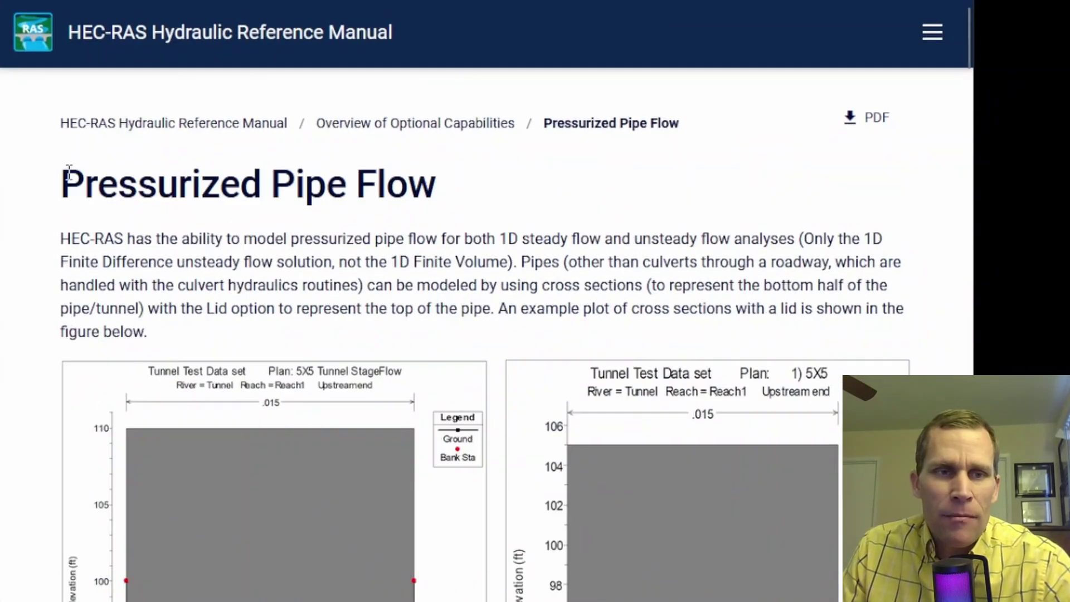
Scroll through the waterhammer momentum and continuity equations in the Hydraulic Reference Manual's Unsteady Flow Hydraulics section
drag(68, 170, 461, 203)
scroll(441, 198, down, 5)
scroll(440, 198, down, 15)
scroll(440, 196, down, 5)
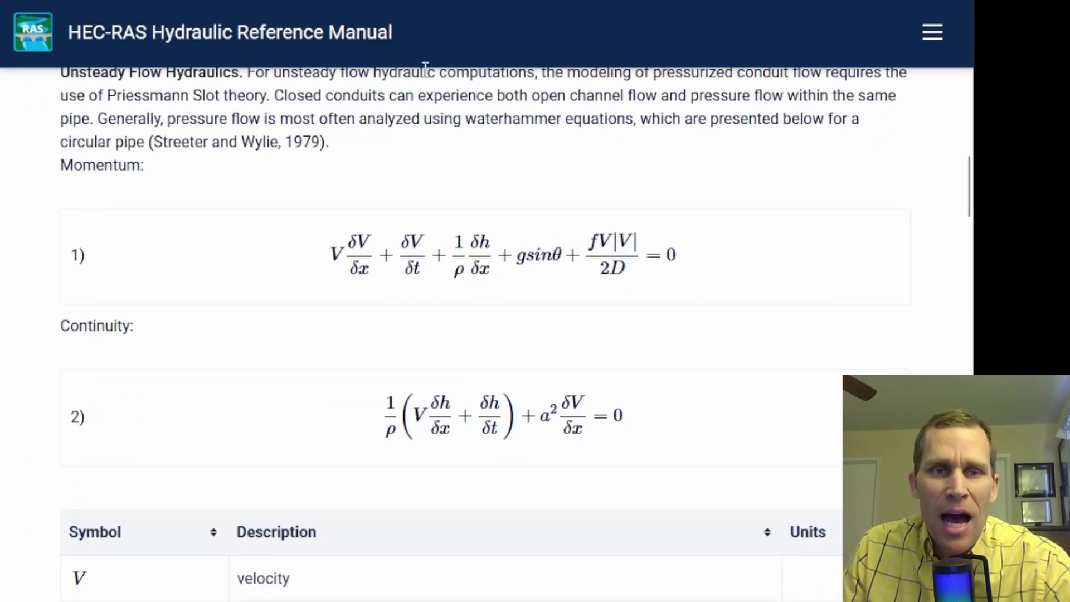
scroll(507, 156, down, 15)
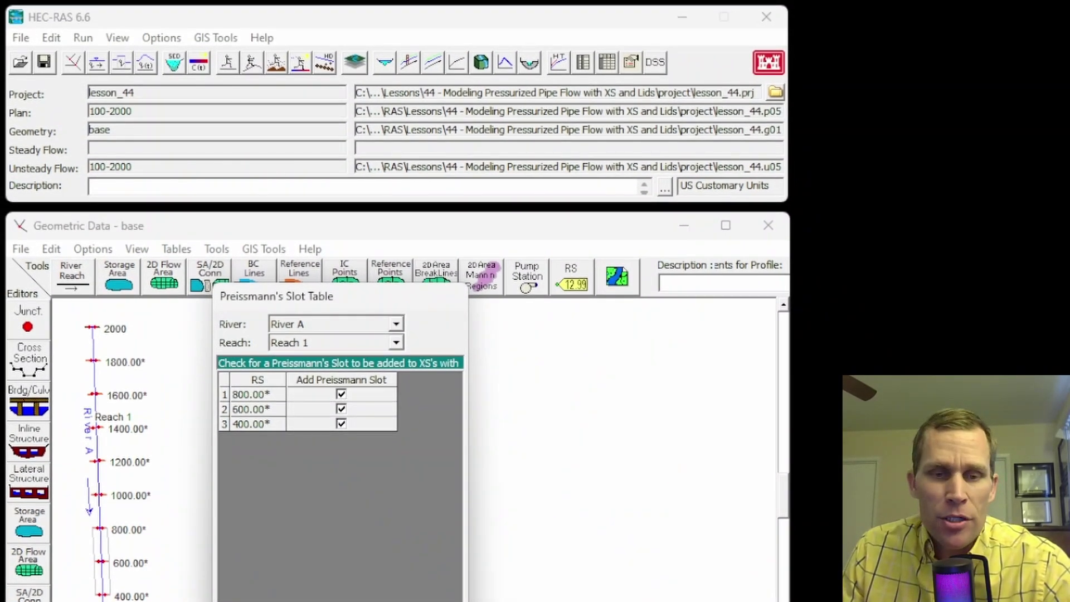
Close the Preissmann's Slot Table and open the Cross Section editor from the geometry tables
click(351, 595)
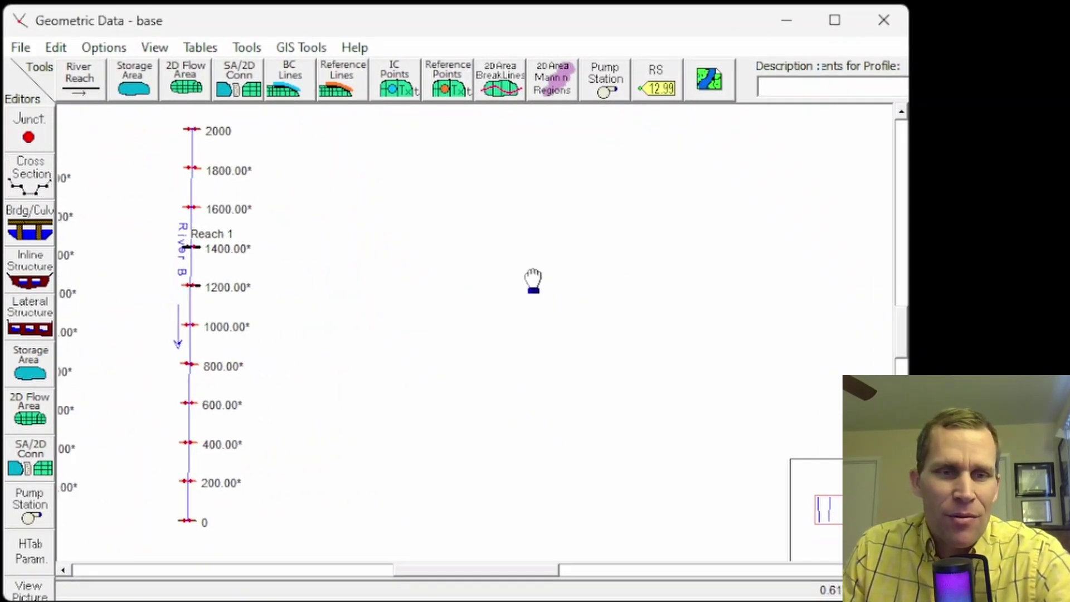
drag(518, 277, 440, 287)
click(202, 48)
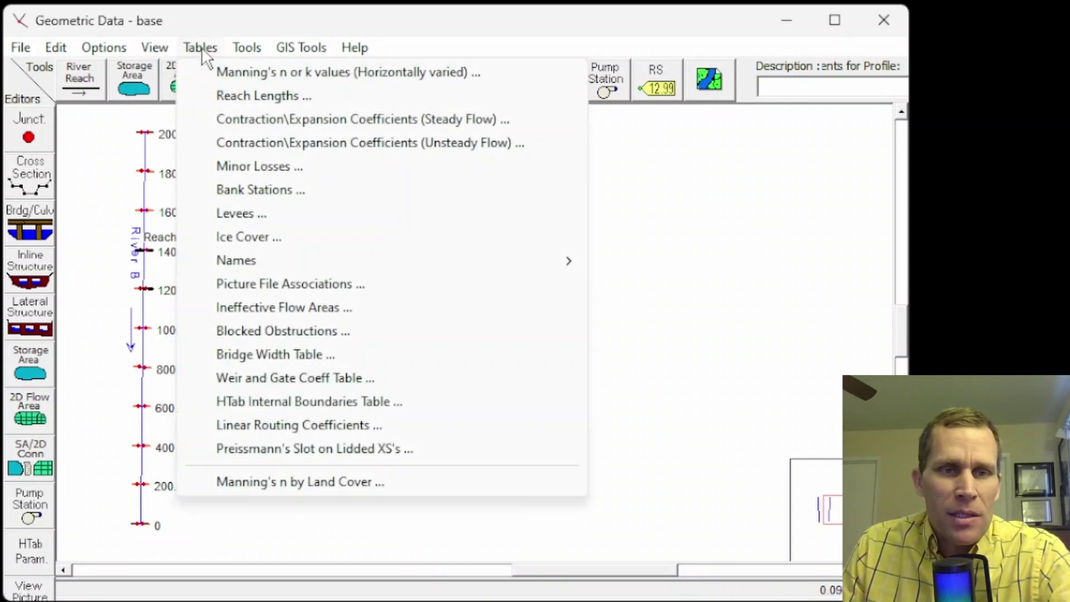
click(27, 187)
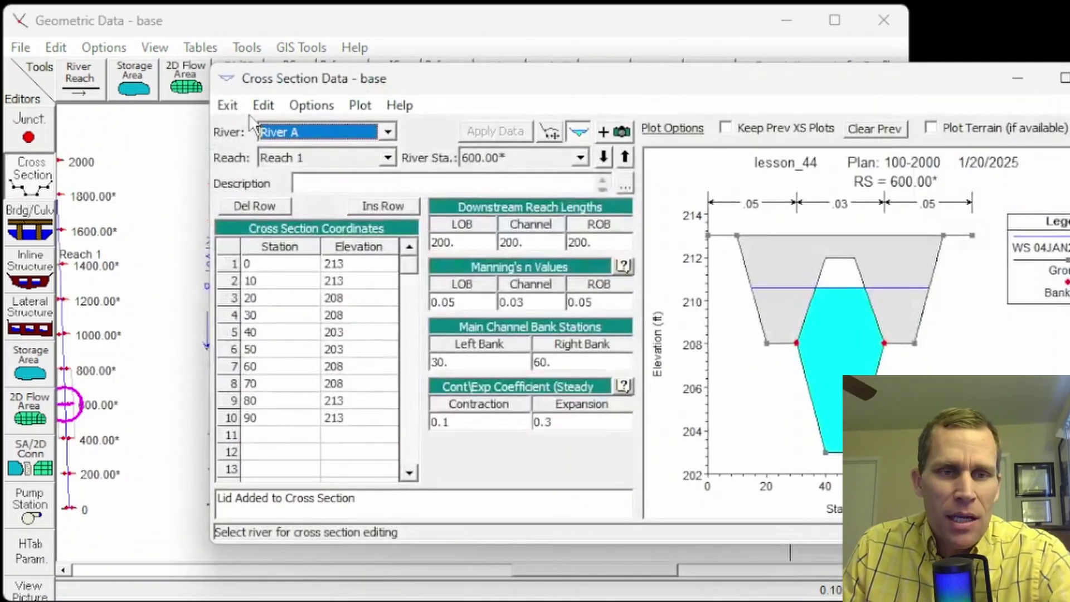
drag(415, 87, 544, 92)
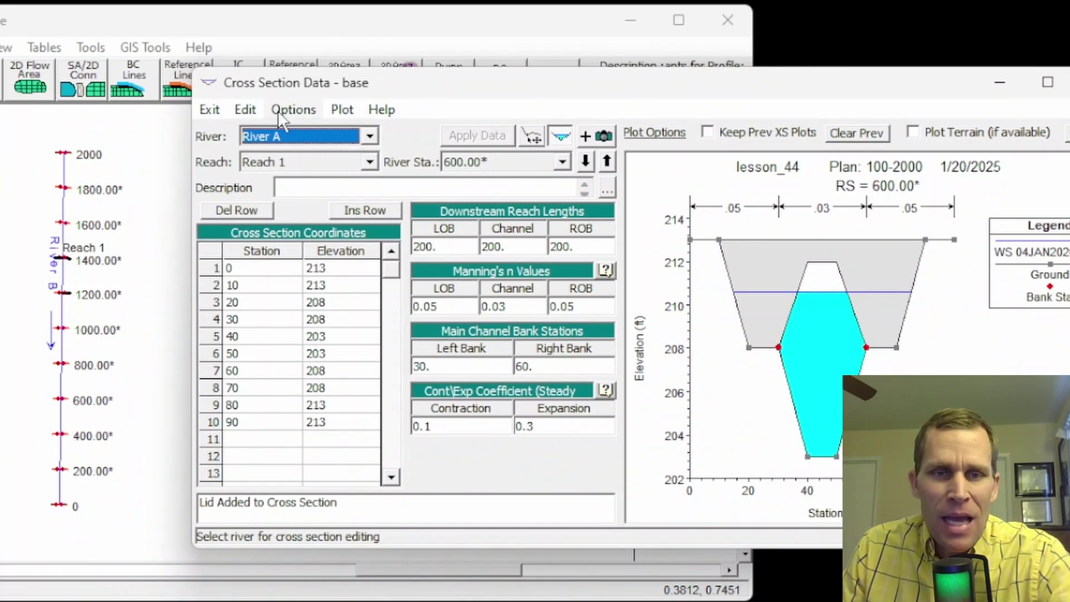
Switch the Cross Section editor to River B, showing station 2000
click(294, 110)
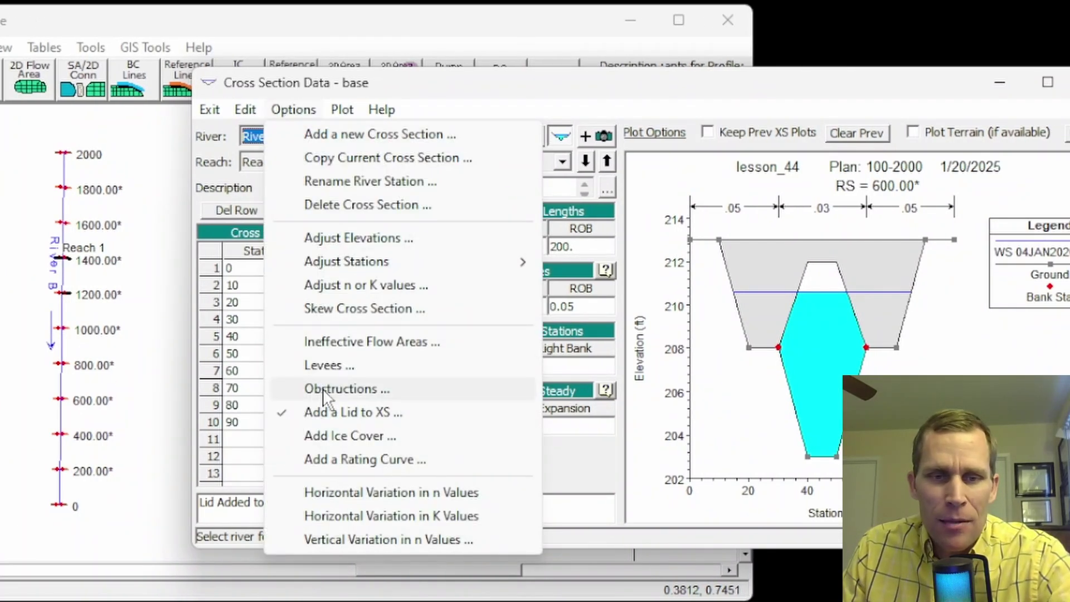
click(501, 91)
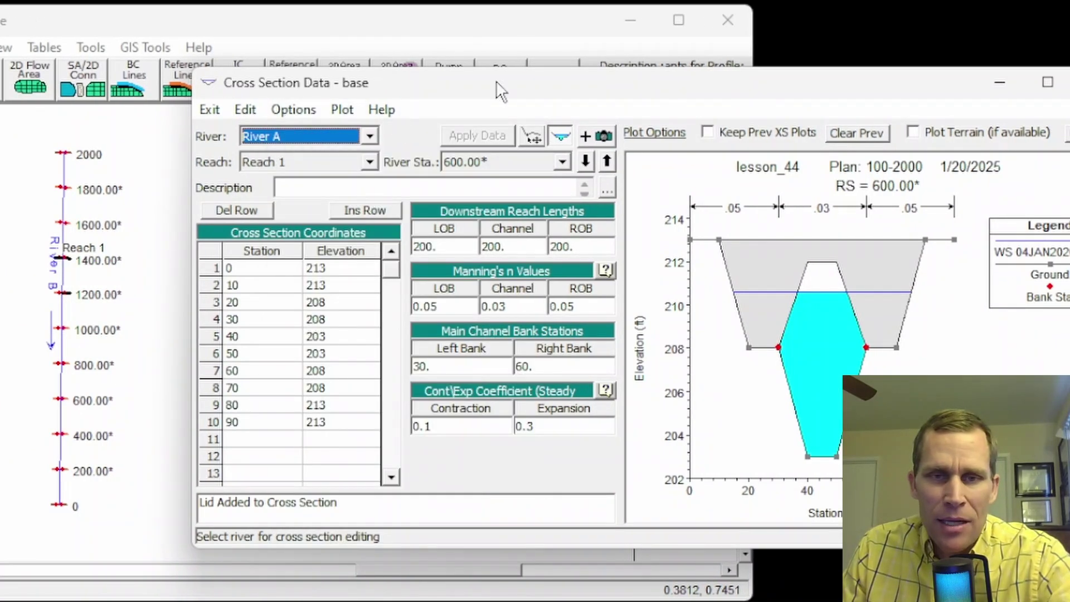
click(370, 136)
click(337, 169)
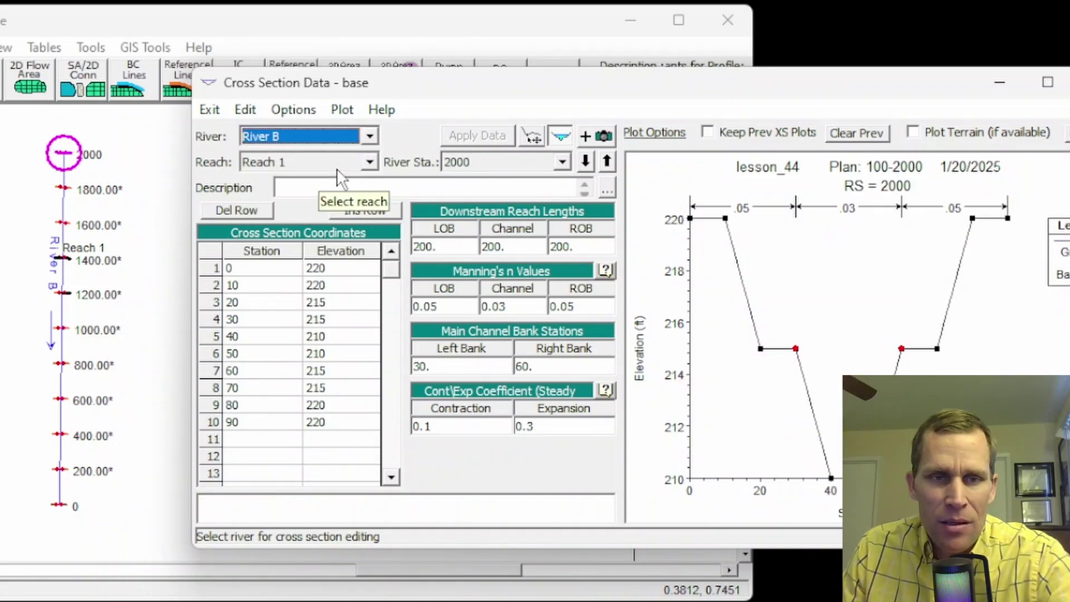
click(294, 109)
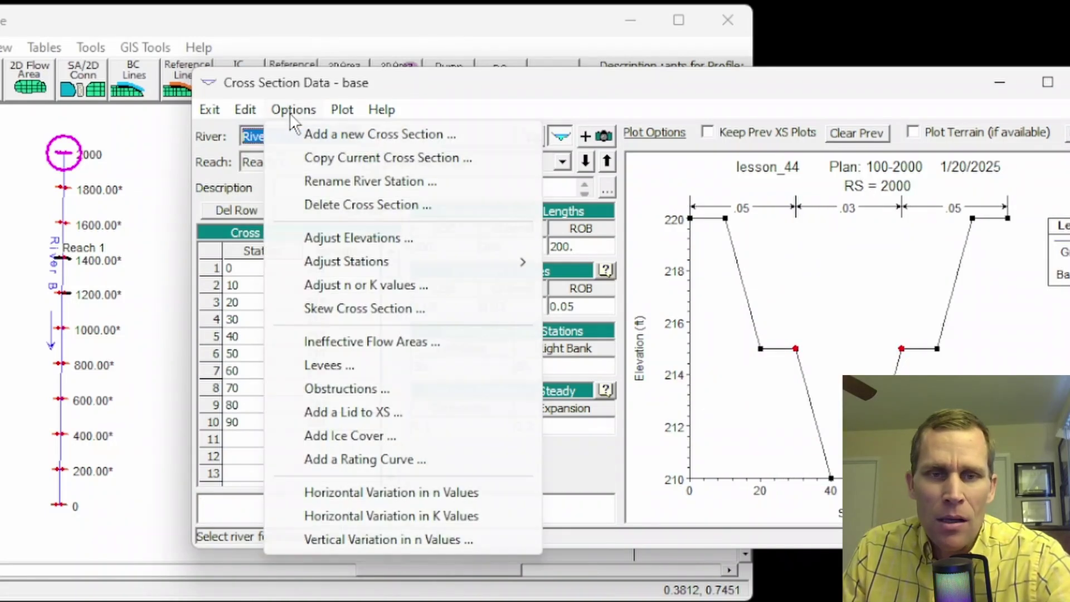
Open the Obstructed Areas dialog for River B station 2000 and move it left
click(337, 389)
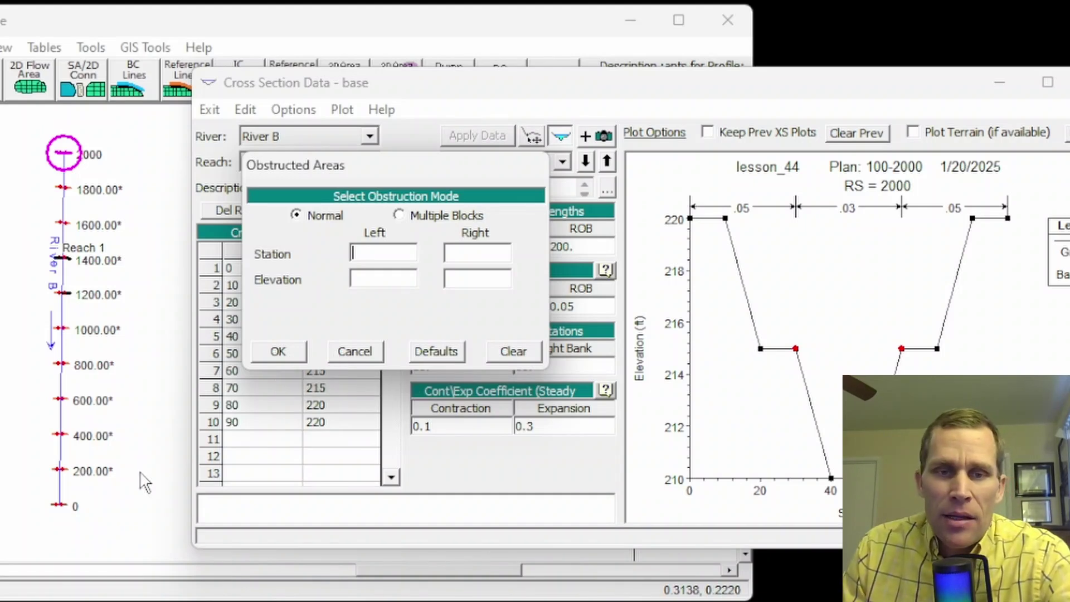
drag(362, 160, 307, 186)
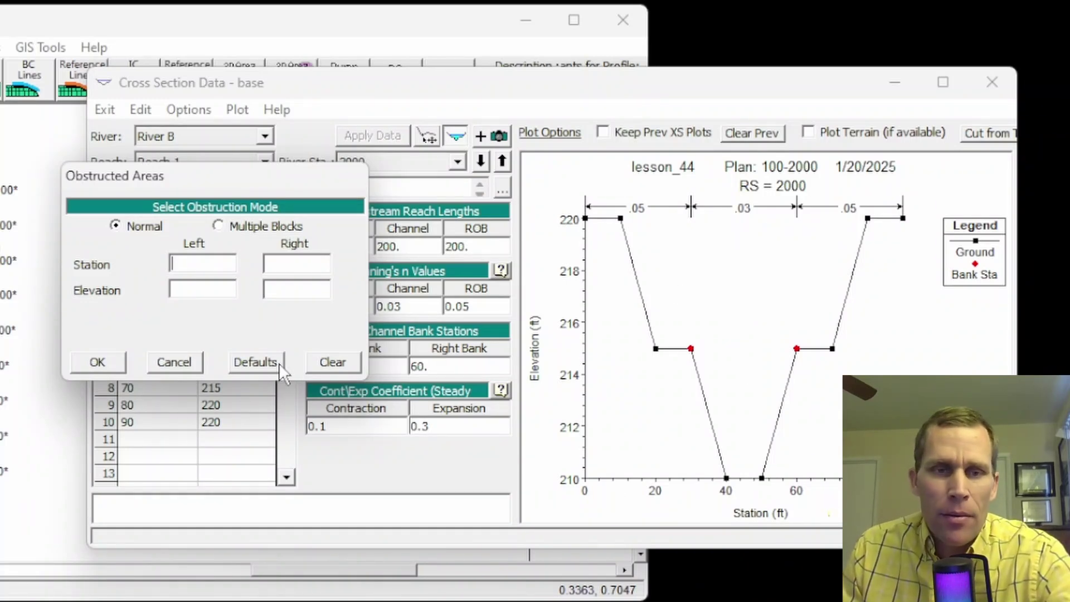
Cancel the obstruction dialog and step downstream to River B station 1400
key(Escape)
click(481, 161)
click(481, 161)
click(482, 161)
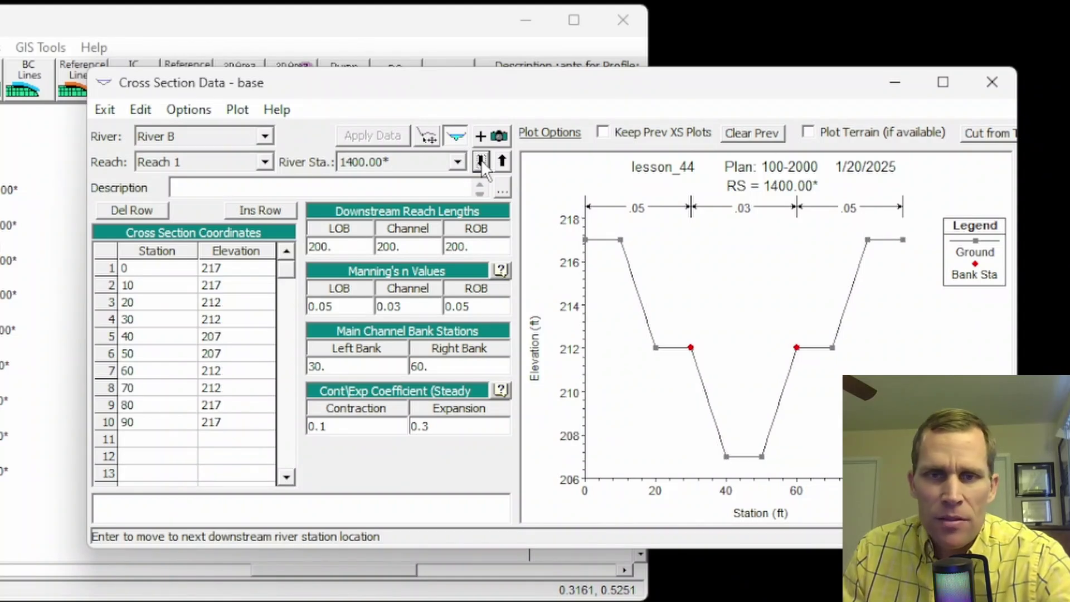
Open the Obstructed Areas dialog for station 1400 in Multiple Blocks mode
click(206, 108)
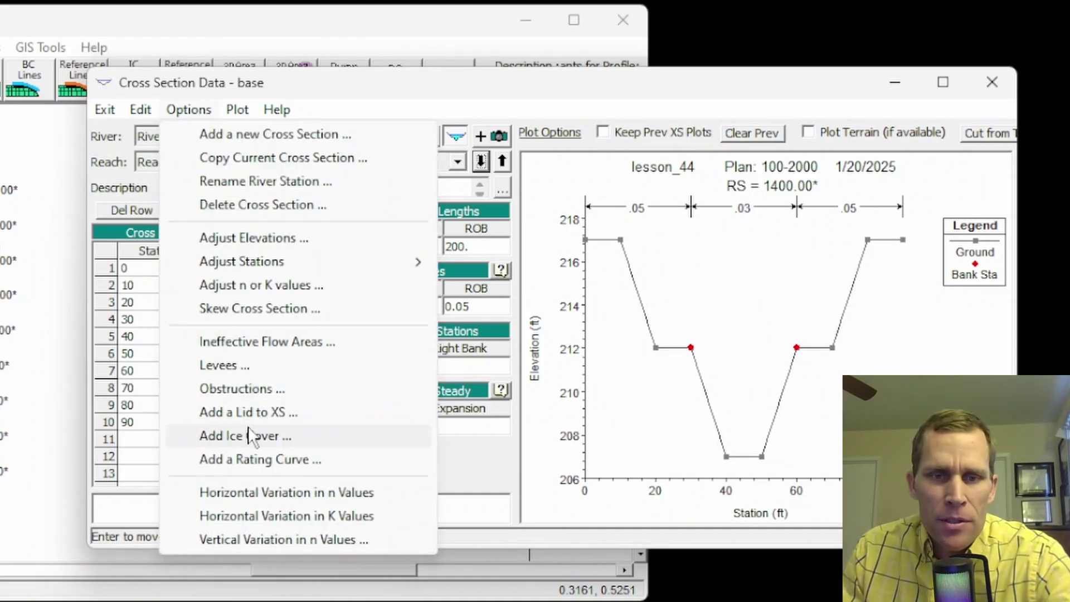
click(243, 390)
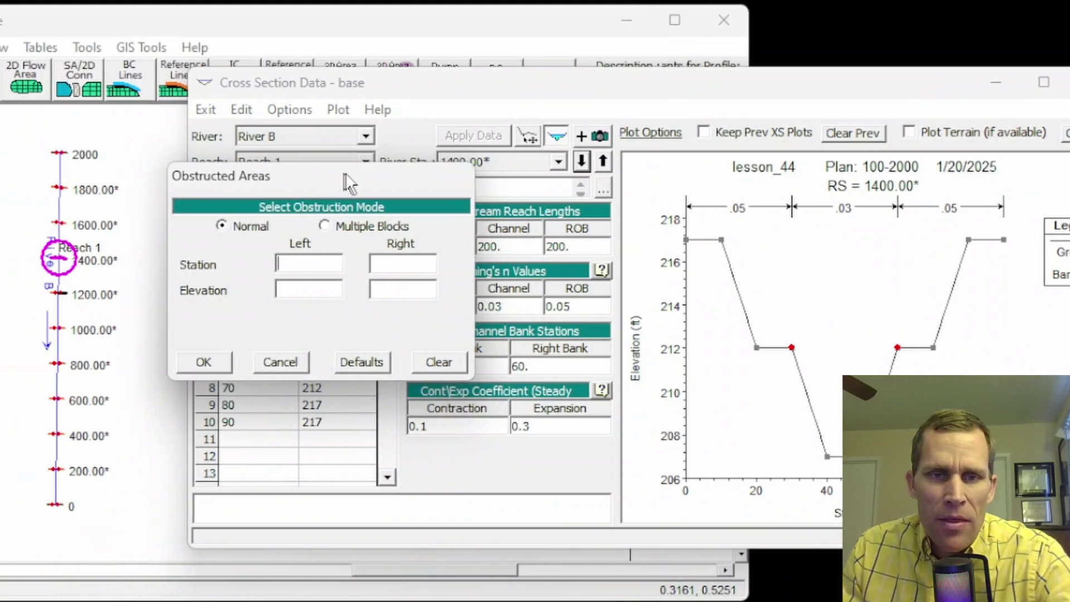
drag(355, 182, 365, 87)
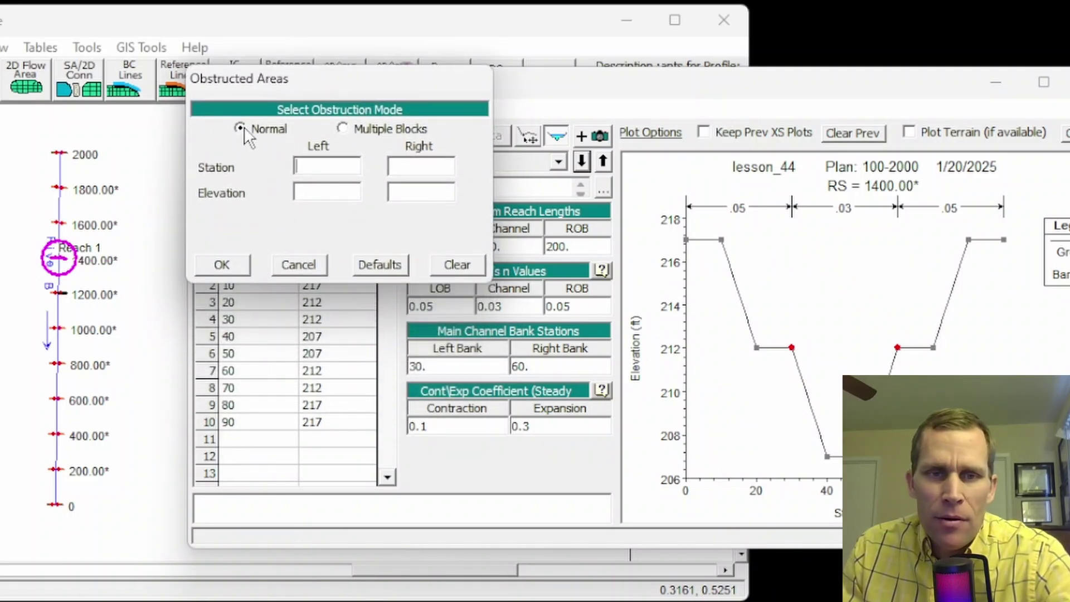
click(343, 129)
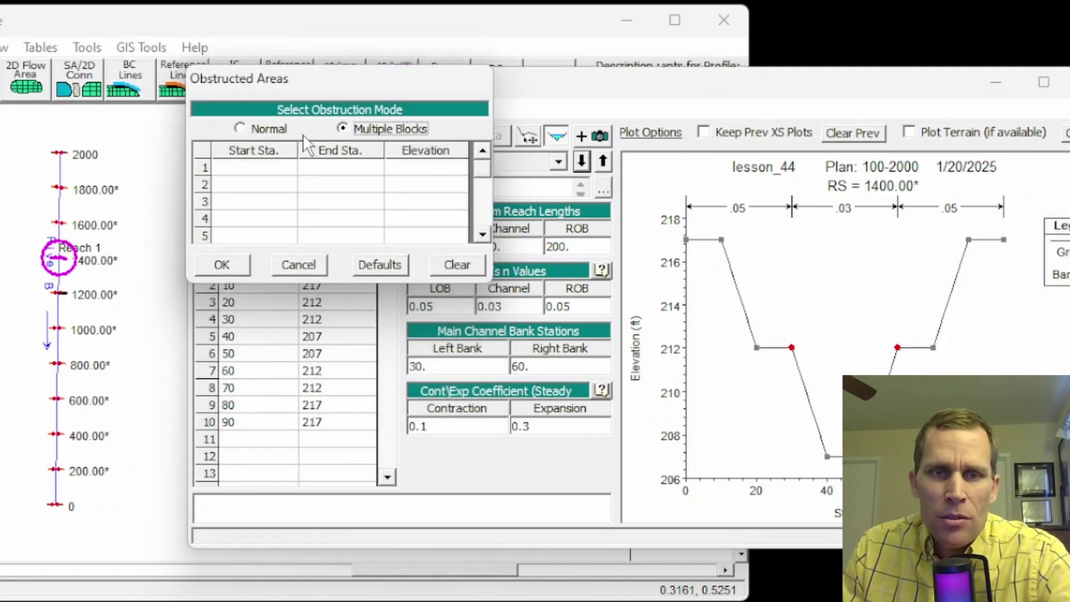
click(244, 135)
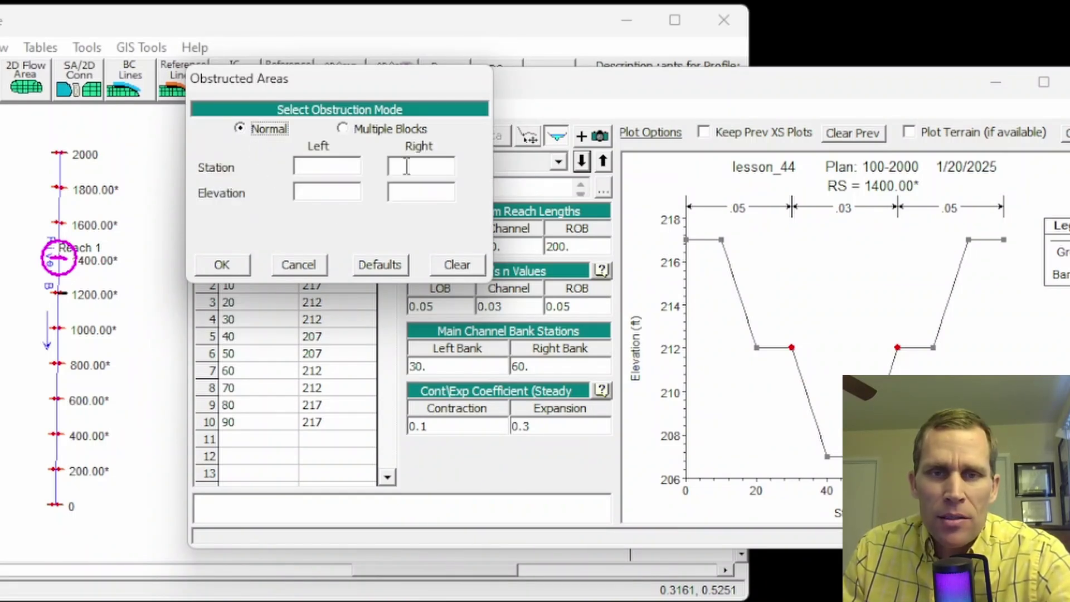
click(342, 129)
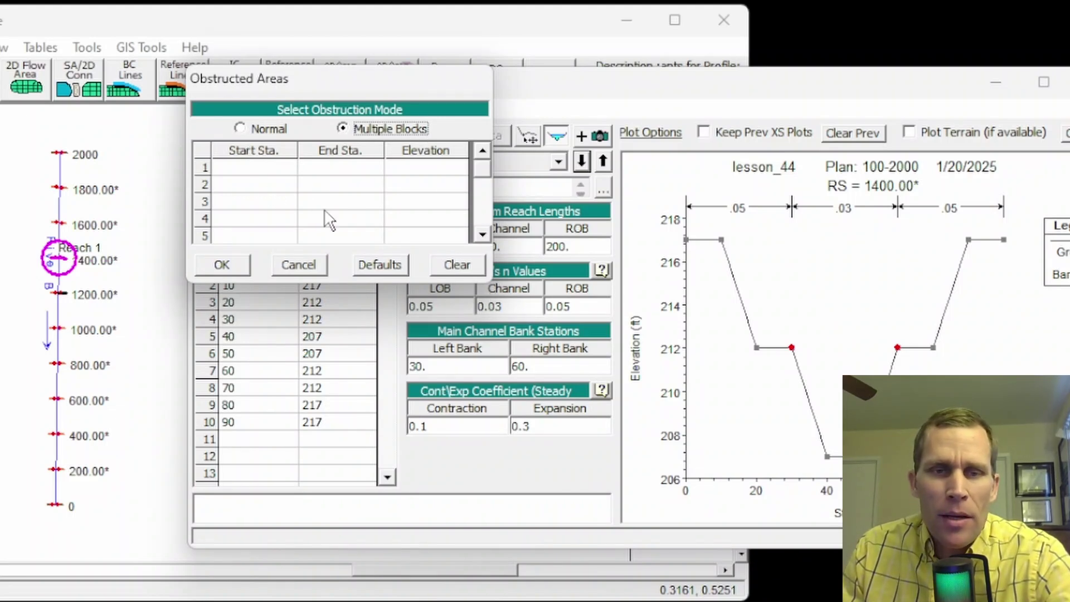
Add and apply a normal left obstruction at station 25, elevation 216, on station 1400
click(240, 129)
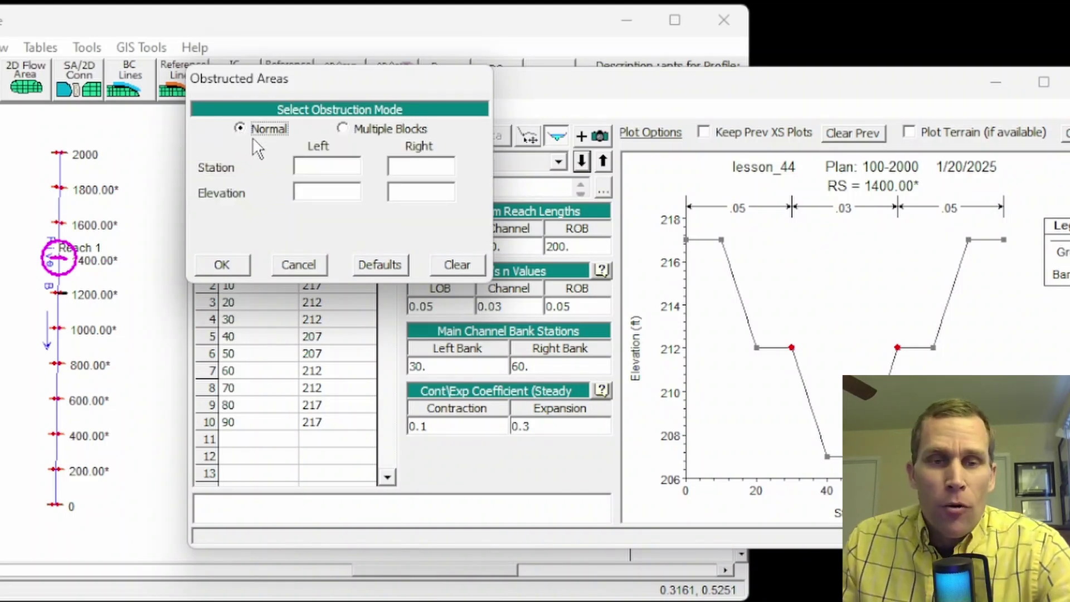
click(319, 167)
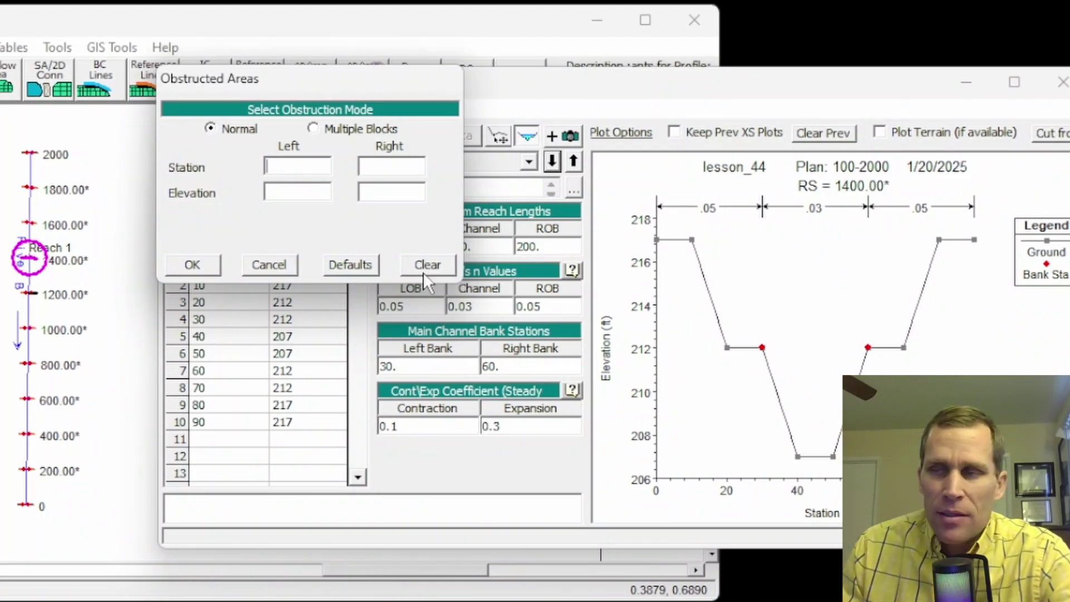
text(25)
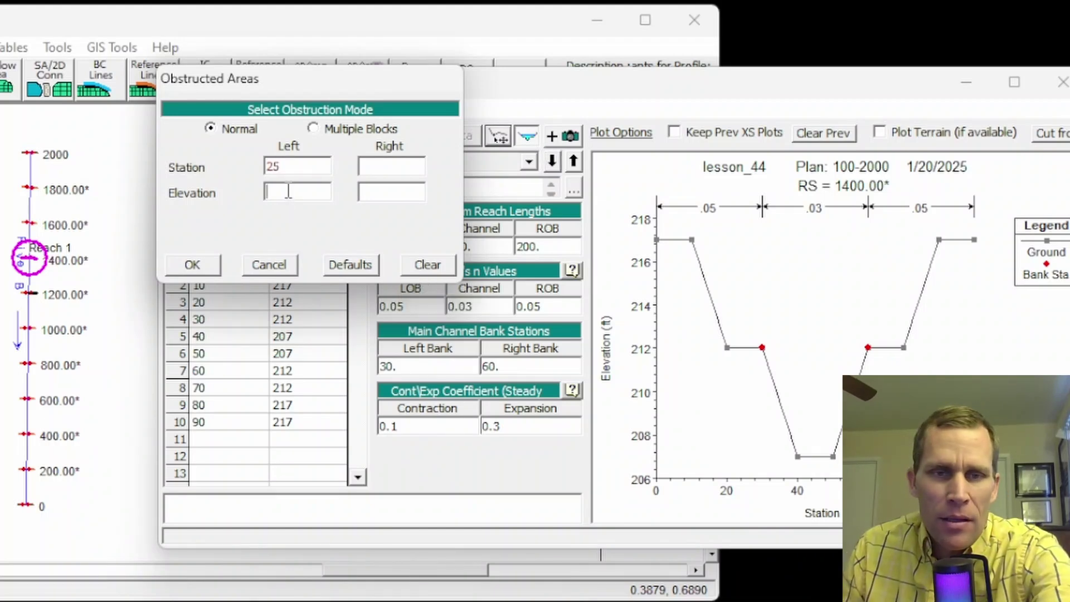
click(331, 193)
text(216)
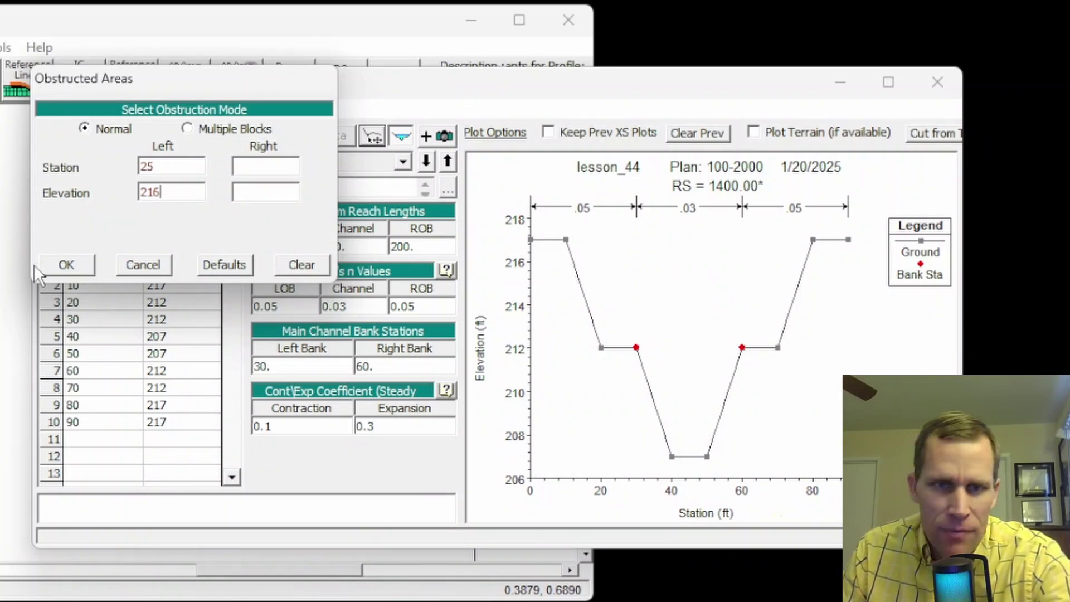
click(70, 264)
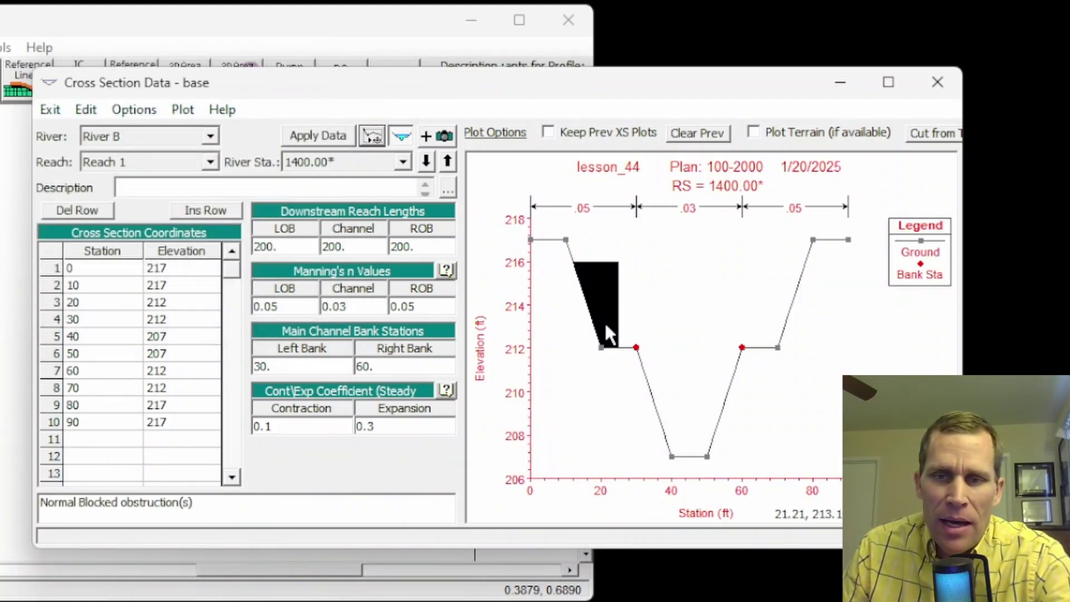
click(318, 134)
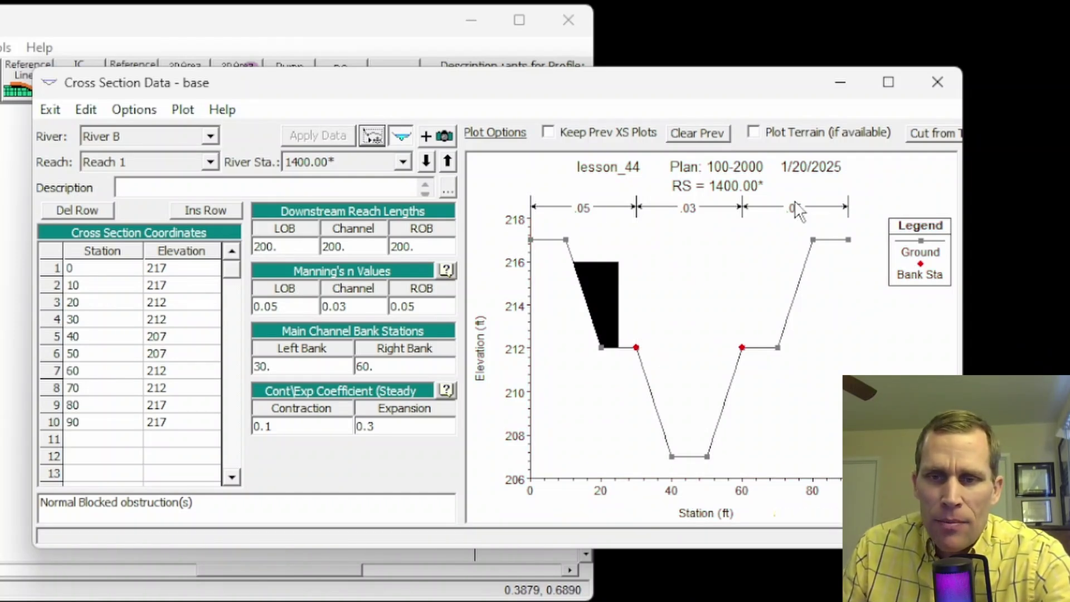
Add a normal right obstruction at station 50, elevation 211, to River B station 1400
click(137, 109)
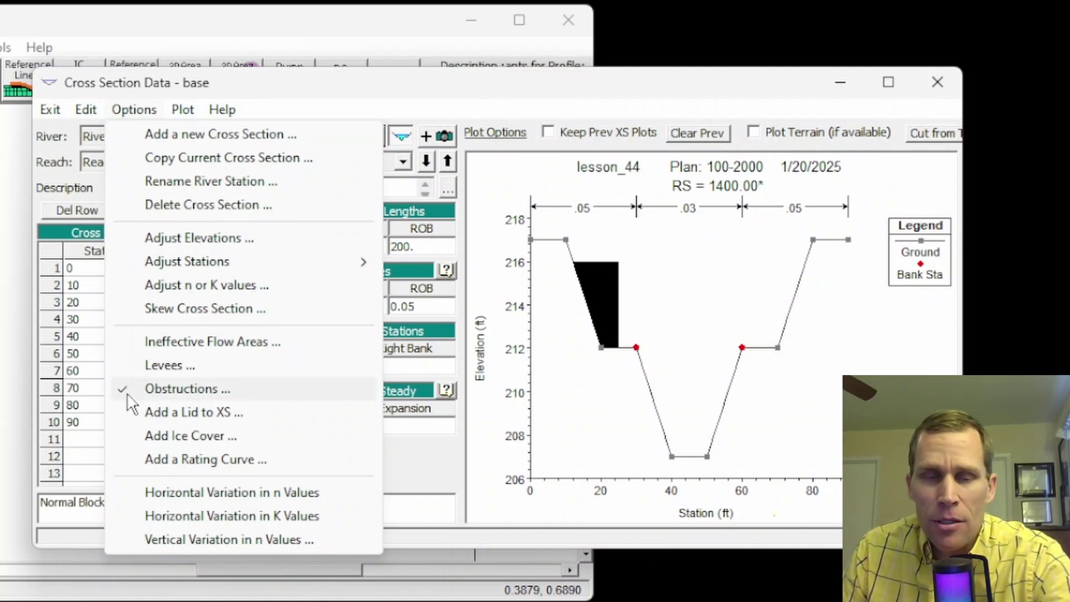
click(171, 390)
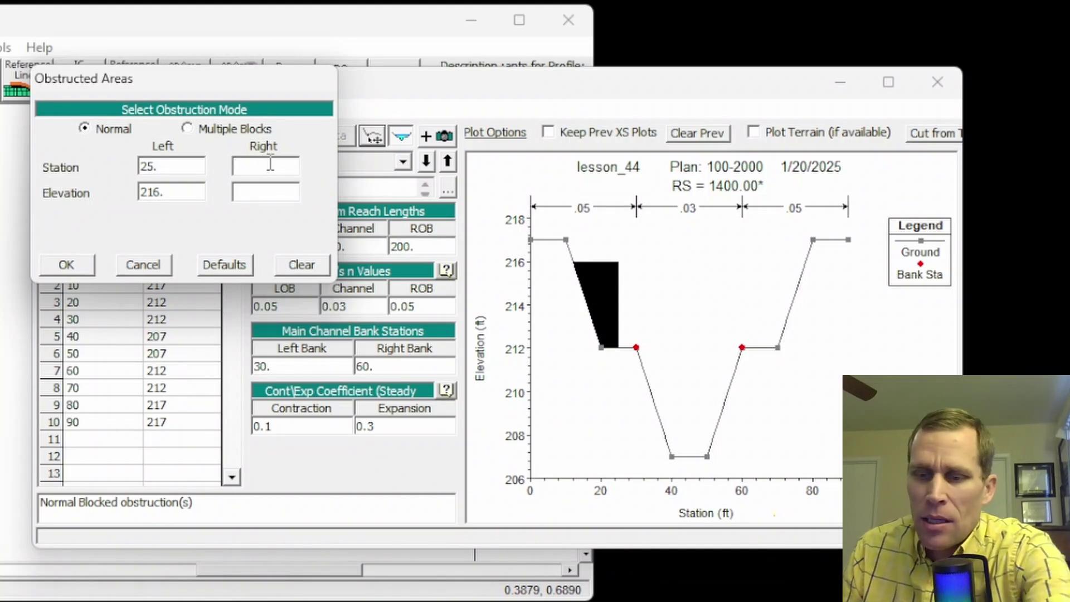
click(271, 163)
text(50)
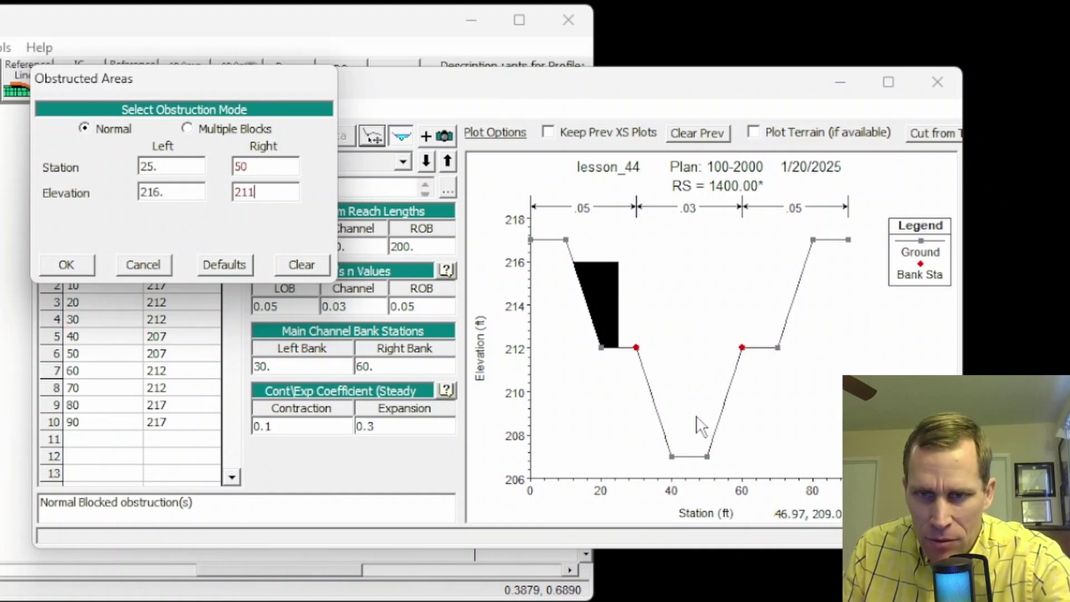
click(64, 266)
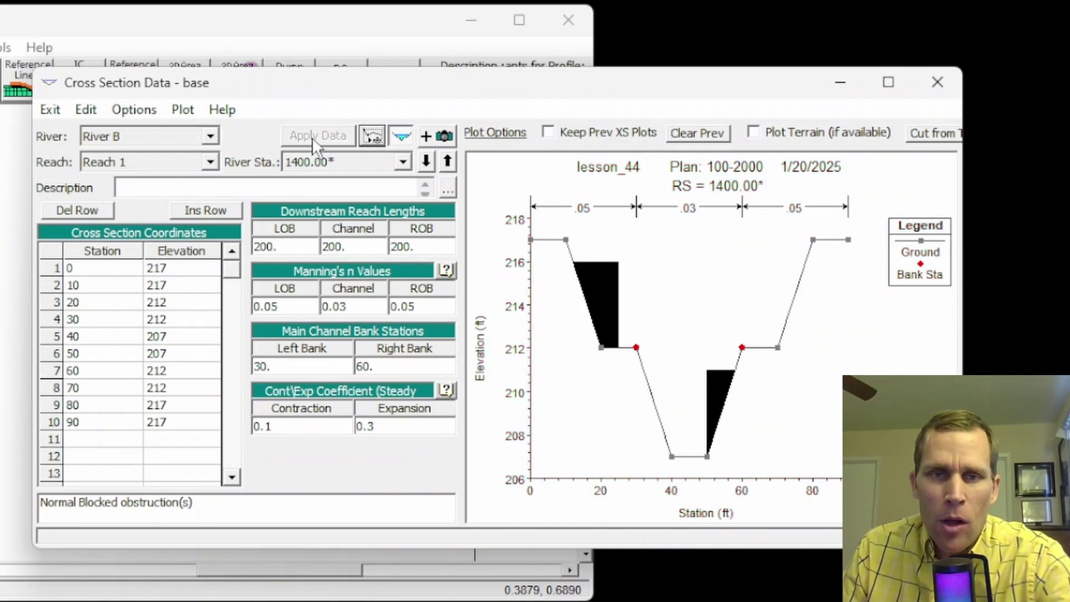
click(135, 110)
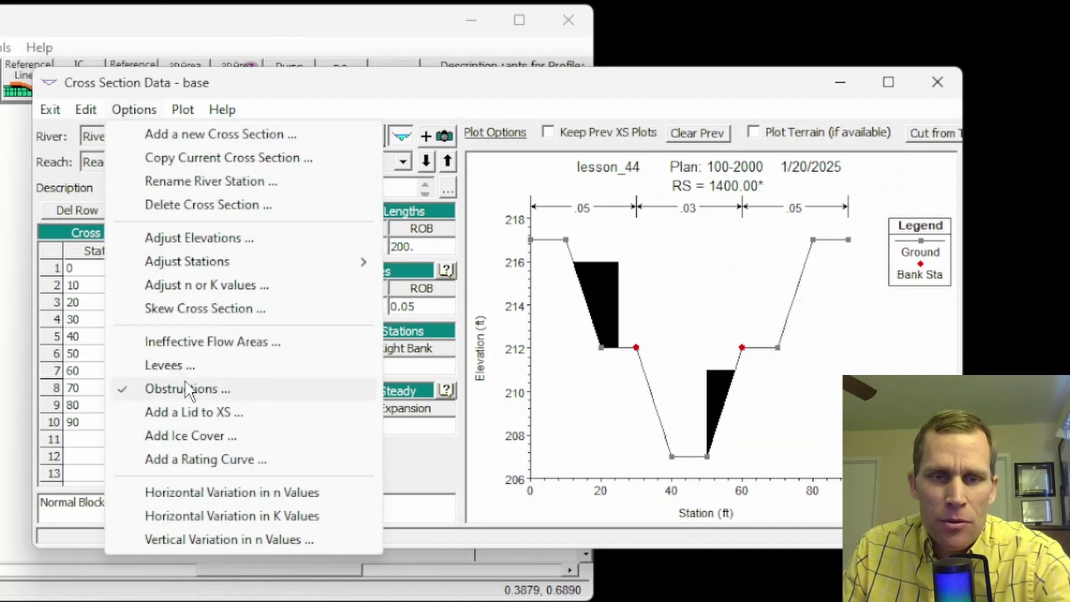
key(Escape)
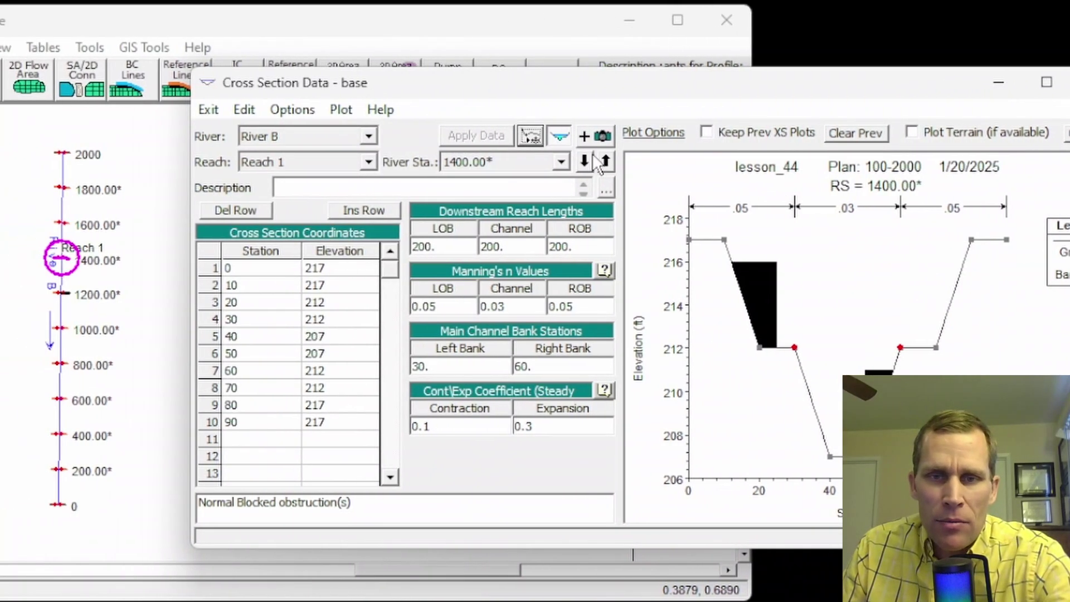
Go to station 1200 and open its obstruction settings in Multiple Blocks mode
click(530, 162)
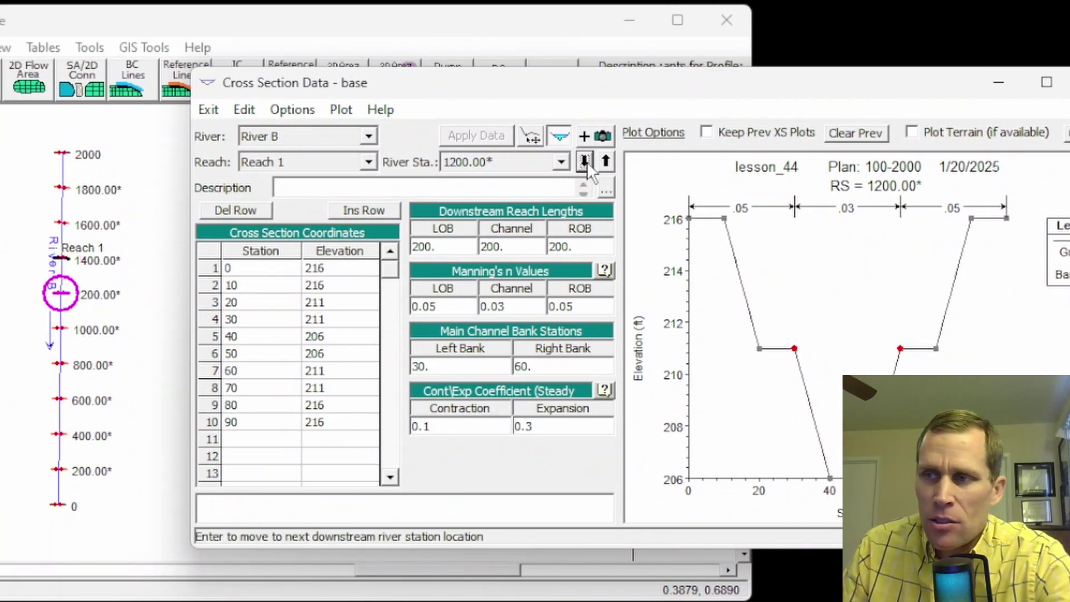
click(293, 109)
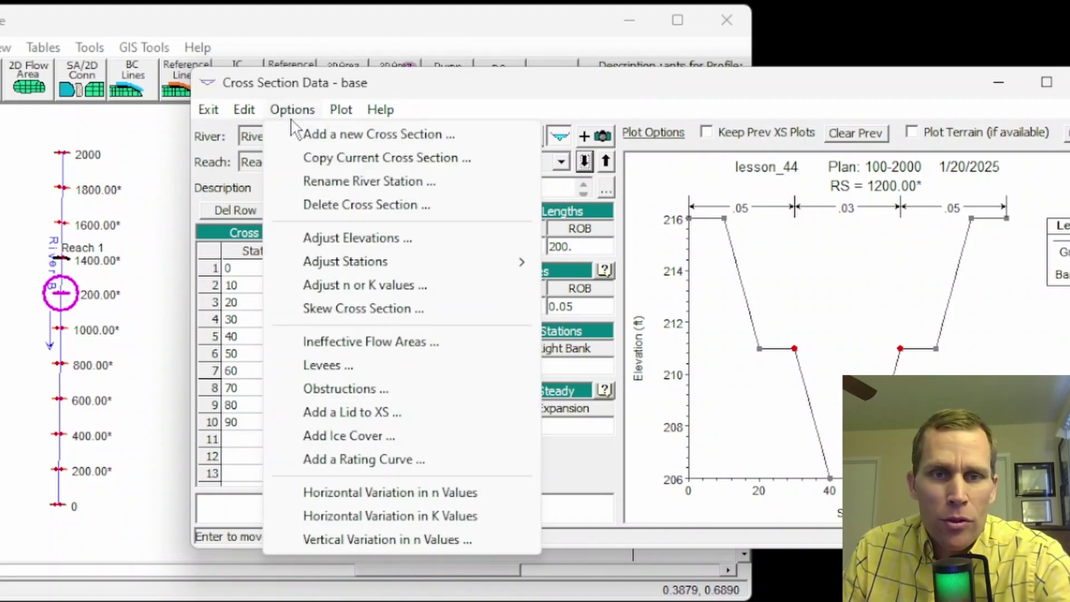
click(342, 387)
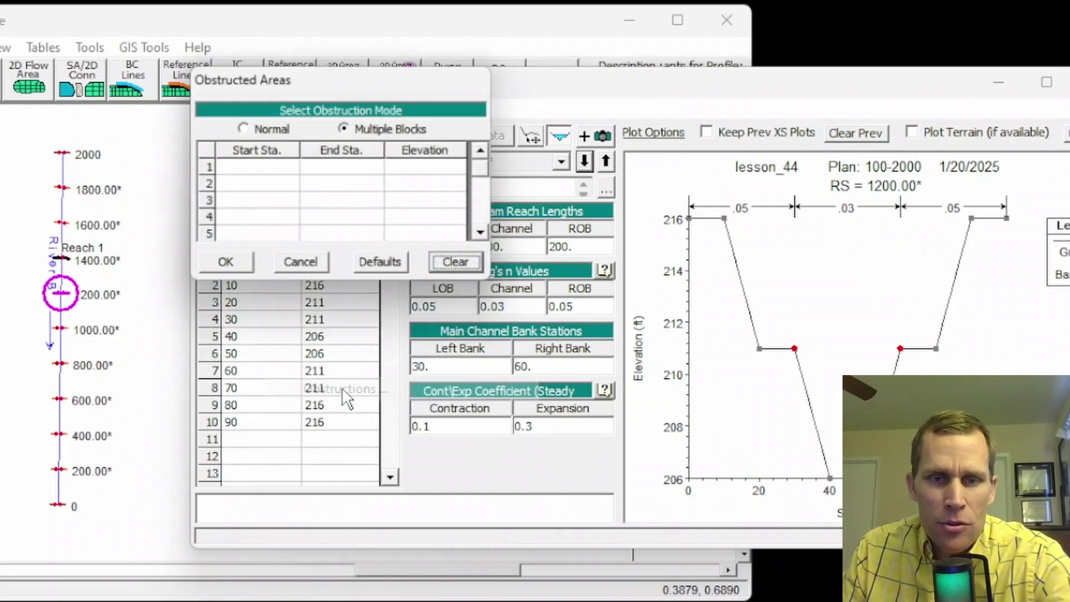
click(350, 128)
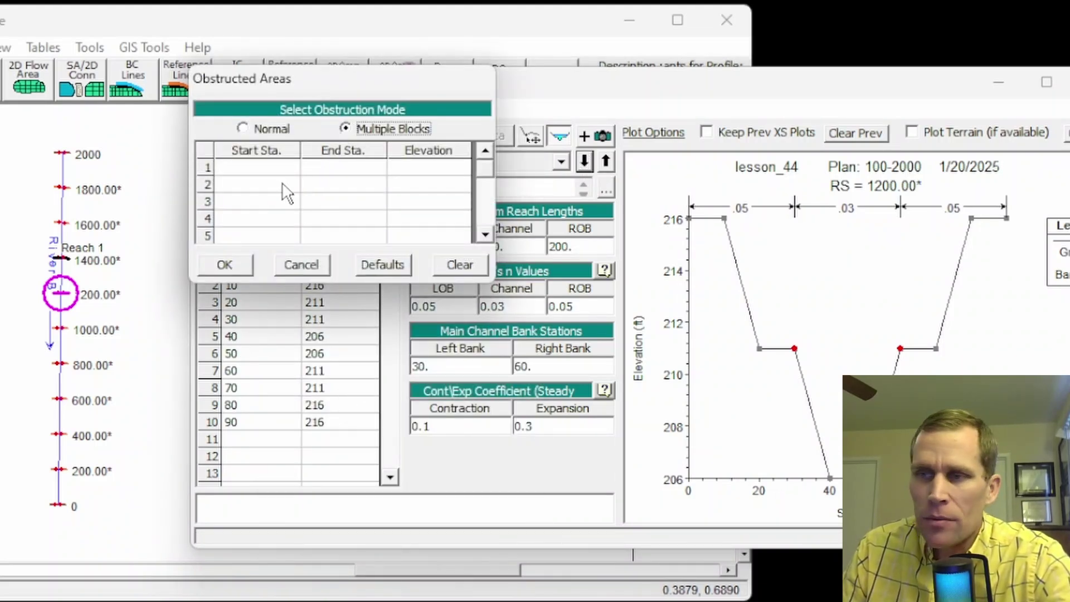
Enter blocks 0–18 ft at elevation 215 and 18–25 ft at elevation 213
click(263, 168)
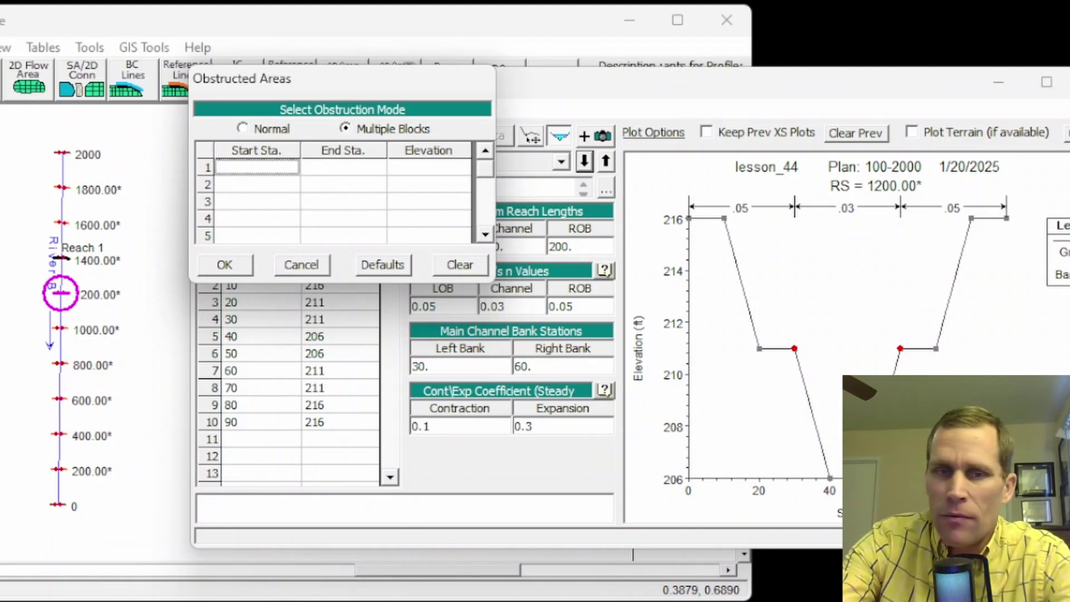
text(0)
key(Tab)
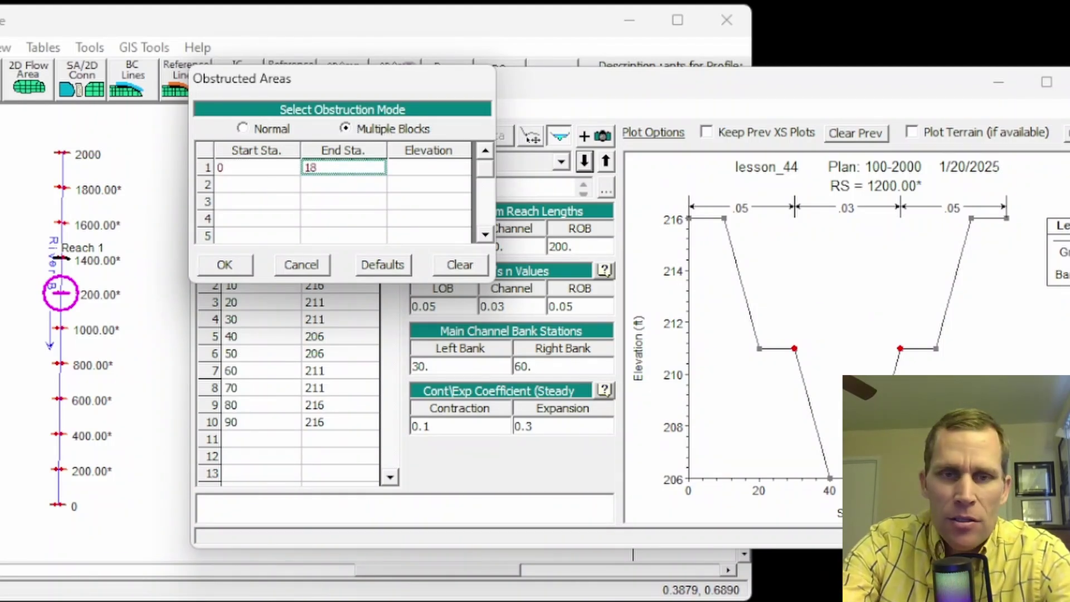
key(Tab)
text(215)
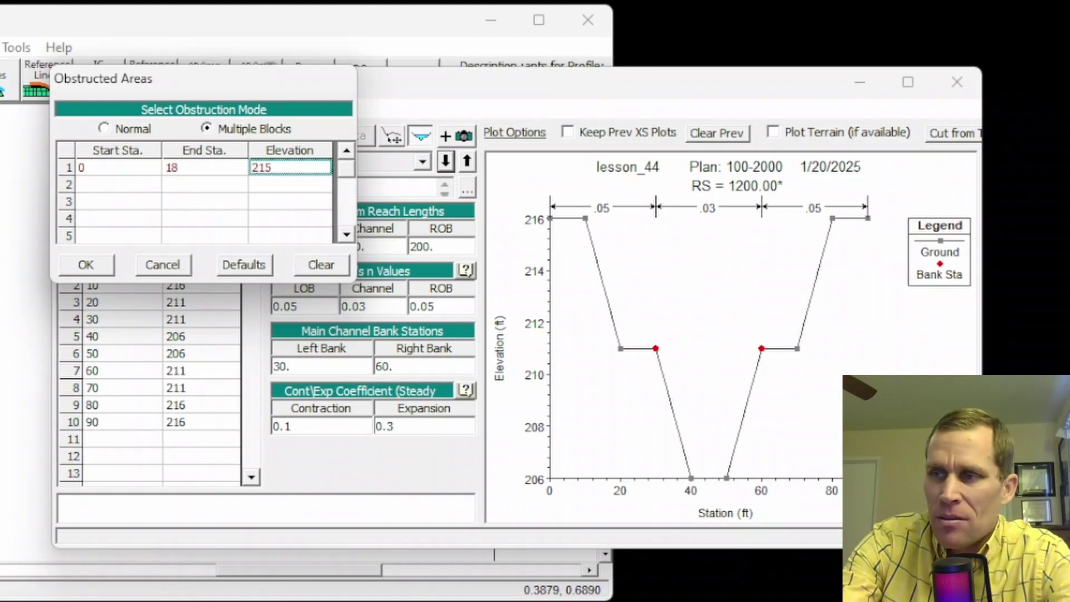
key(Tab)
text(18)
key(Tab)
text(25)
key(Tab)
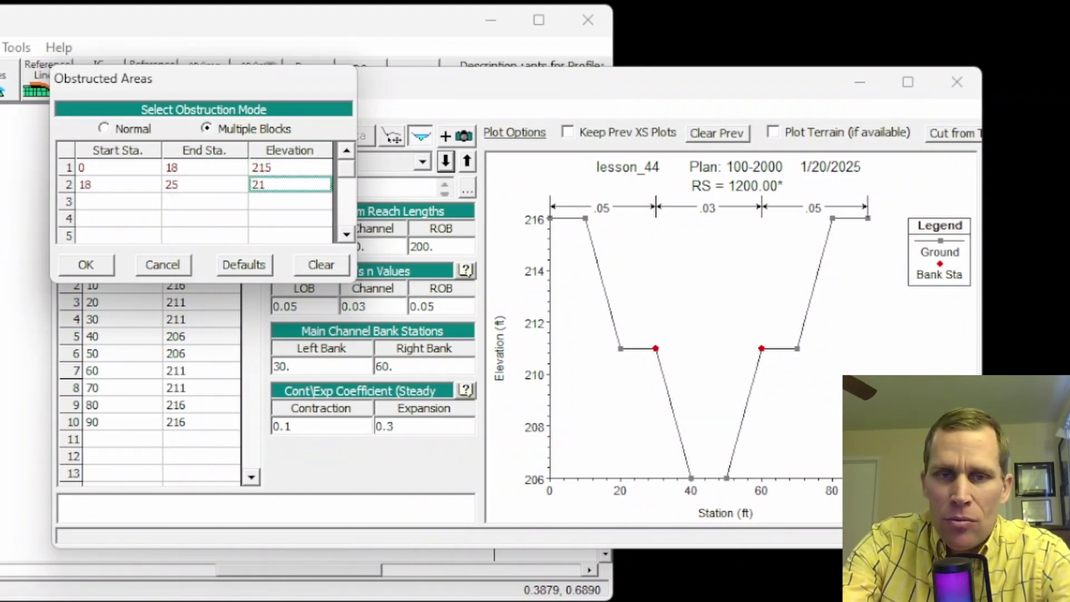
key(Tab)
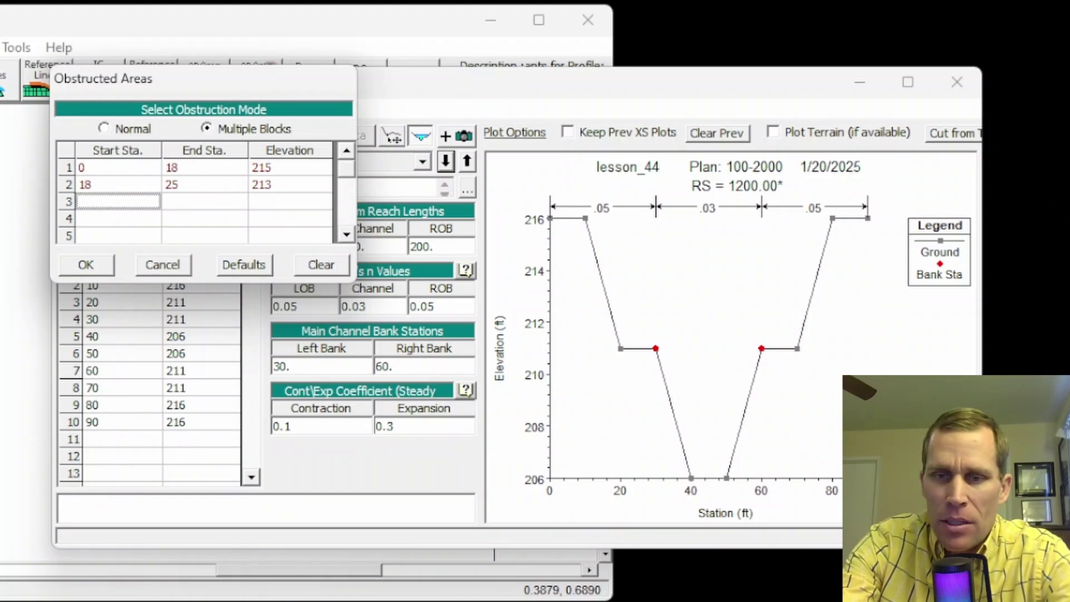
Enter the third block 40–45 ft at elevation 209 and confirm all three blocks
text(40)
key(Tab)
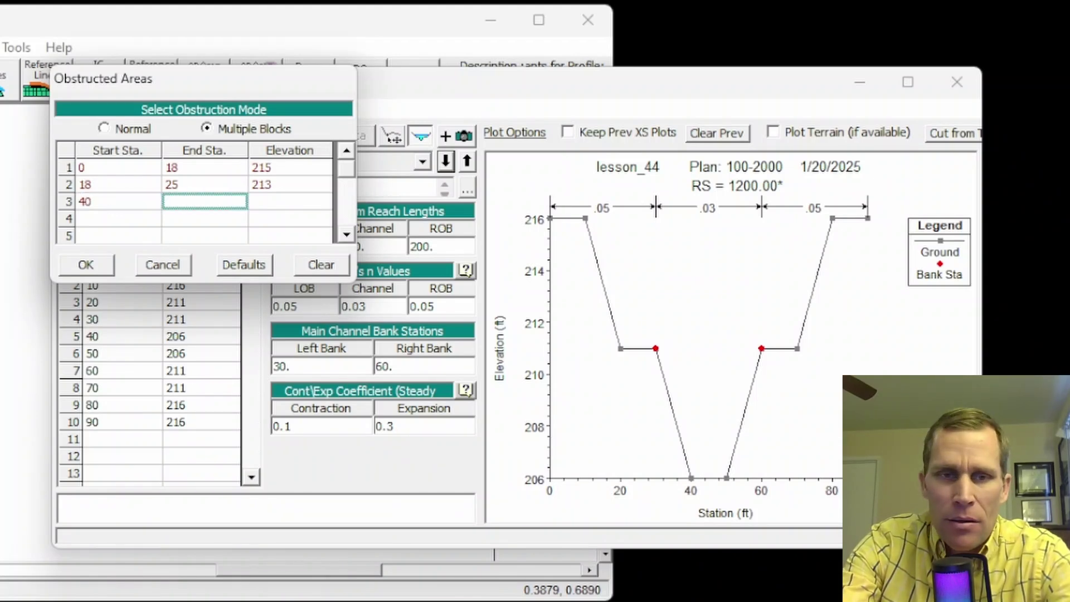
key(Tab)
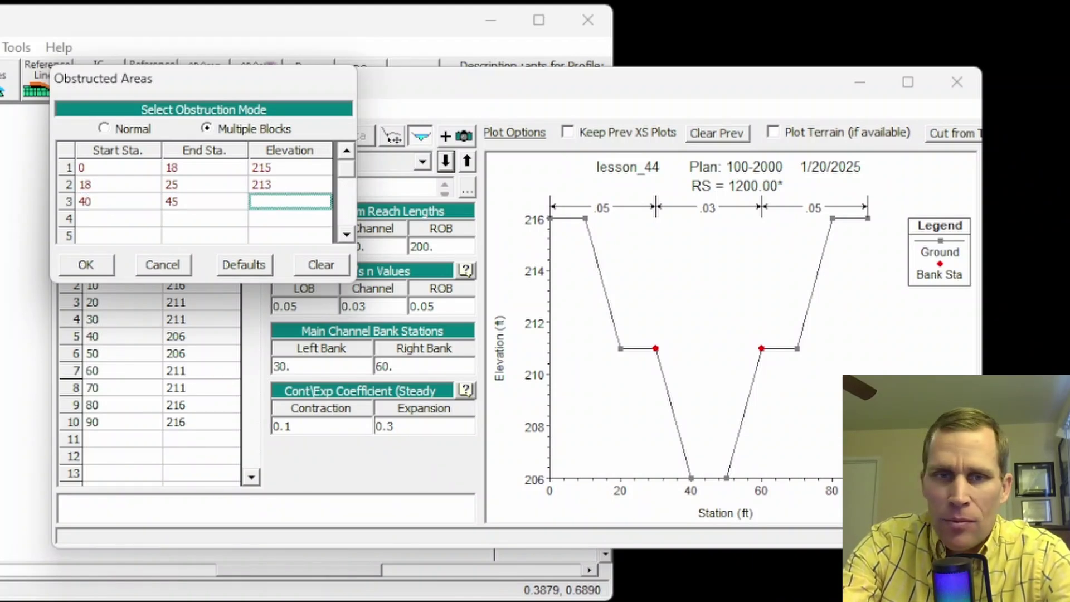
text(2098)
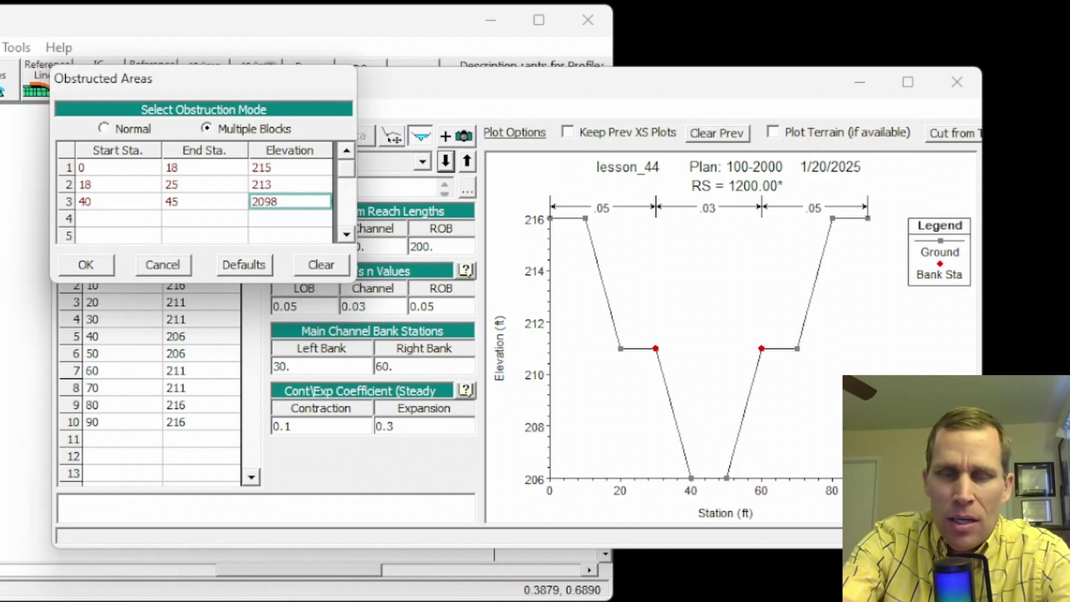
key(BackSpace)
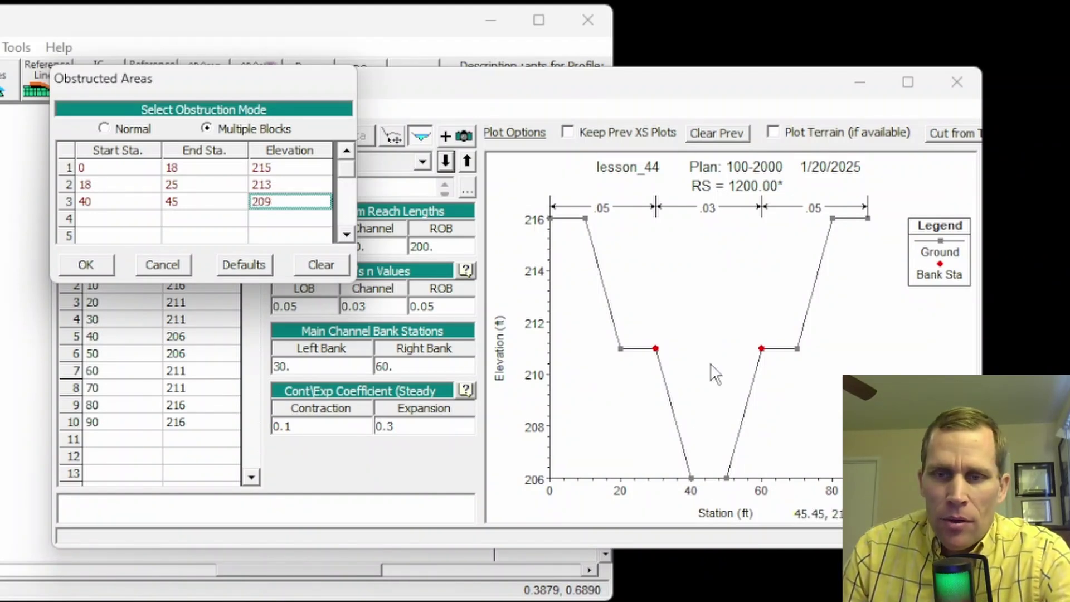
click(94, 271)
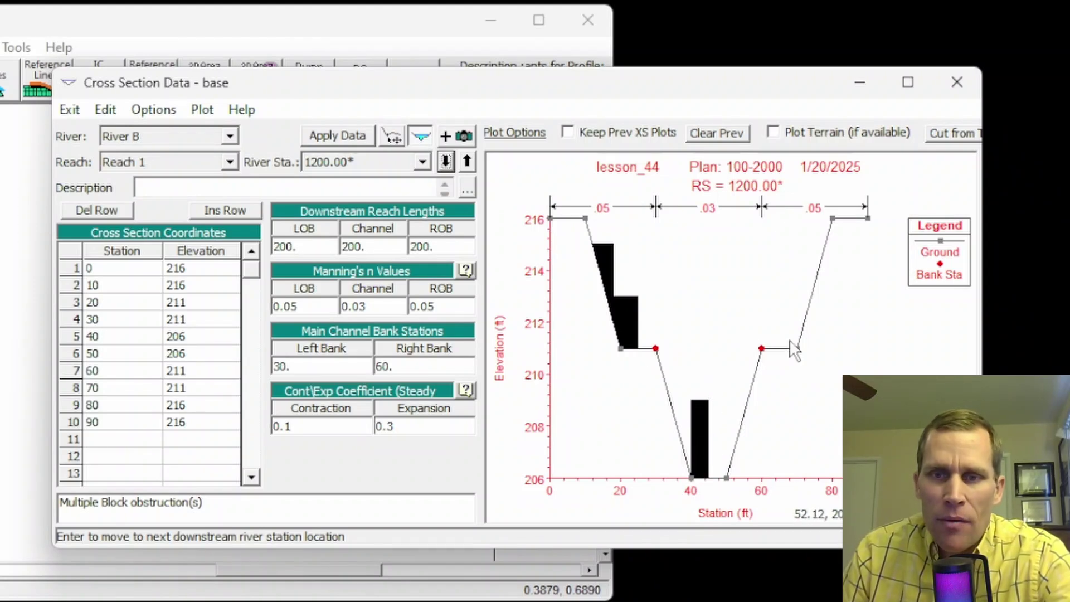
Apply the station 1200 obstructions, step back to station 1400, and close the cross section editor
click(346, 138)
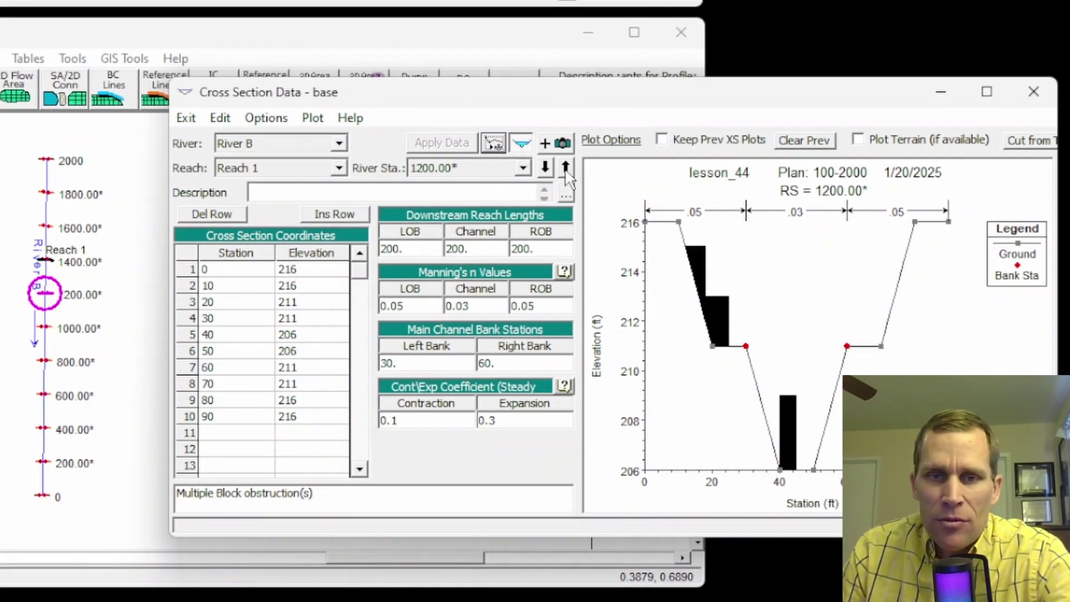
click(567, 167)
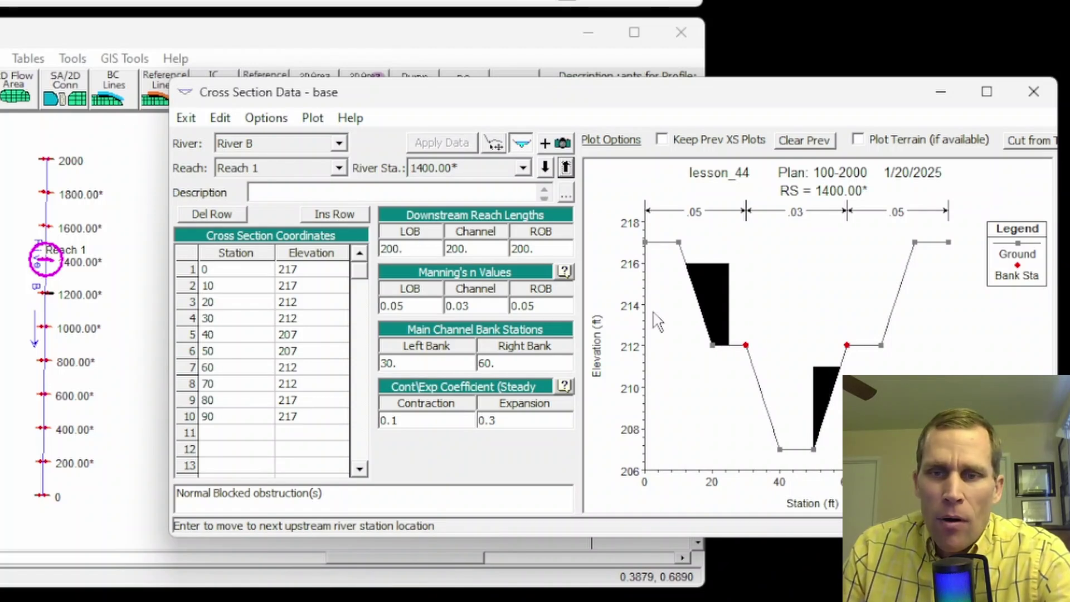
click(1034, 92)
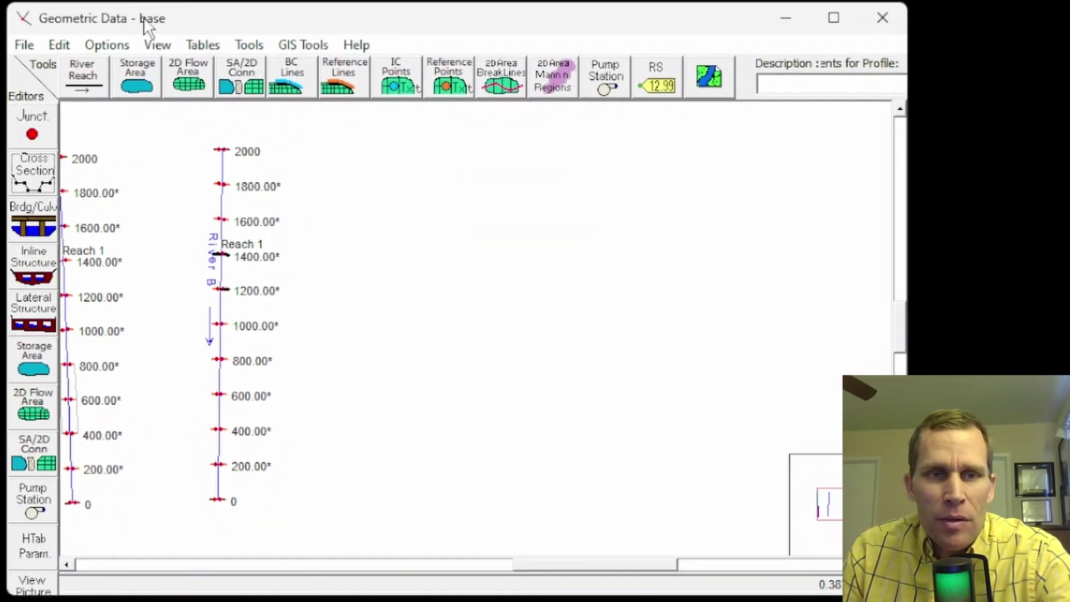
click(203, 47)
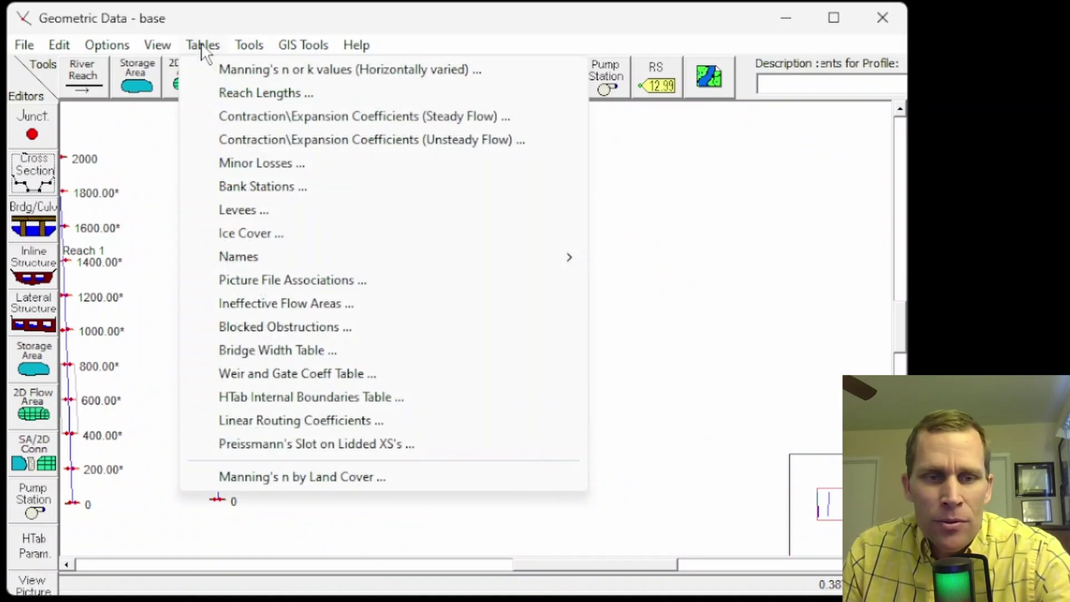
Review the Blocked Obstruction Table's entries for River B stations 1400 and 1200, then close it
click(313, 330)
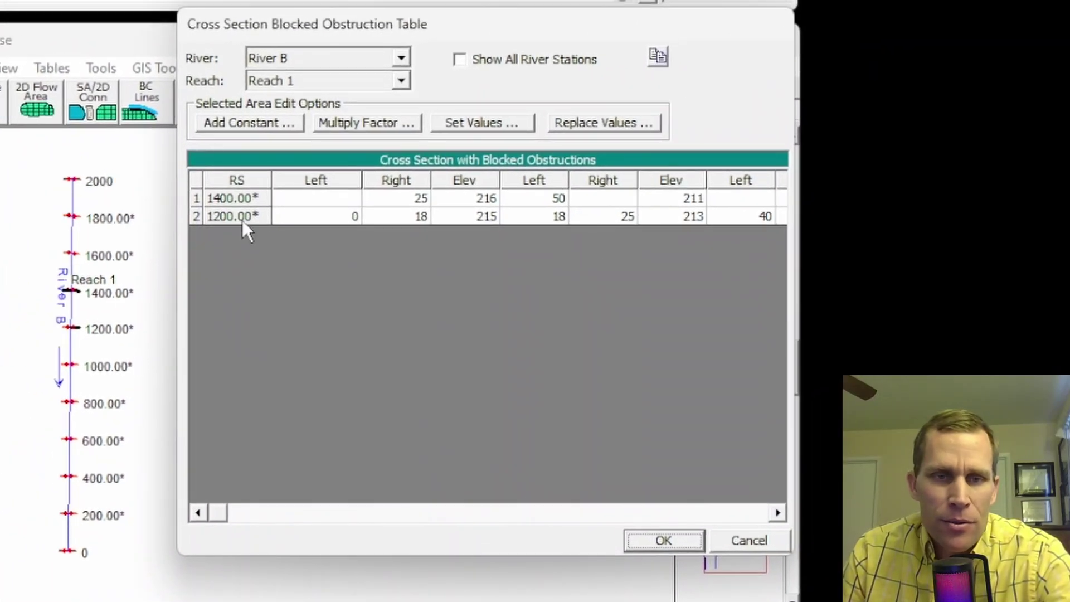
click(232, 201)
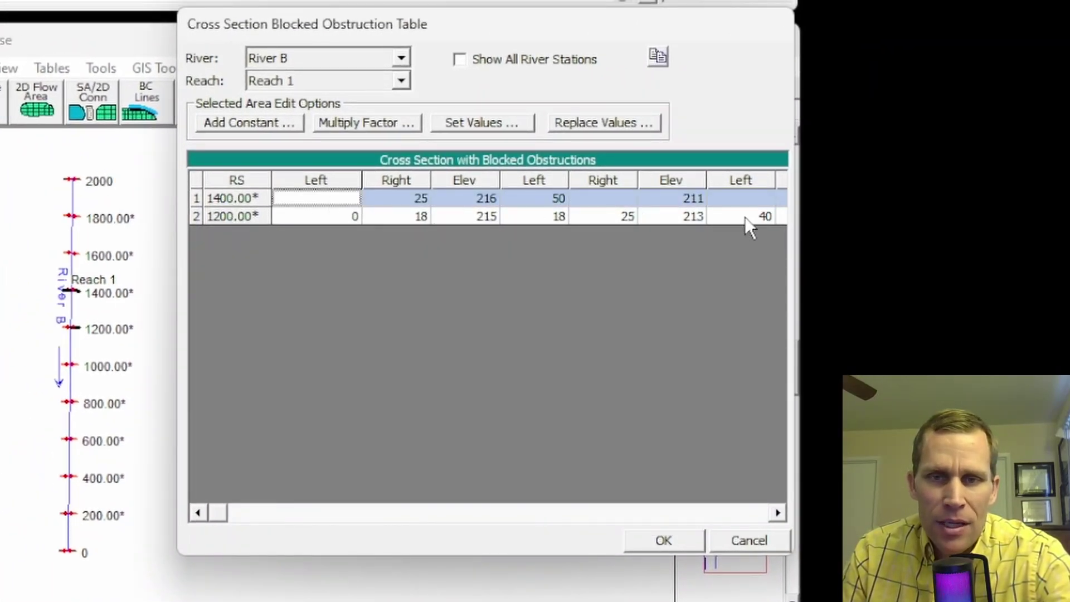
drag(795, 312, 995, 333)
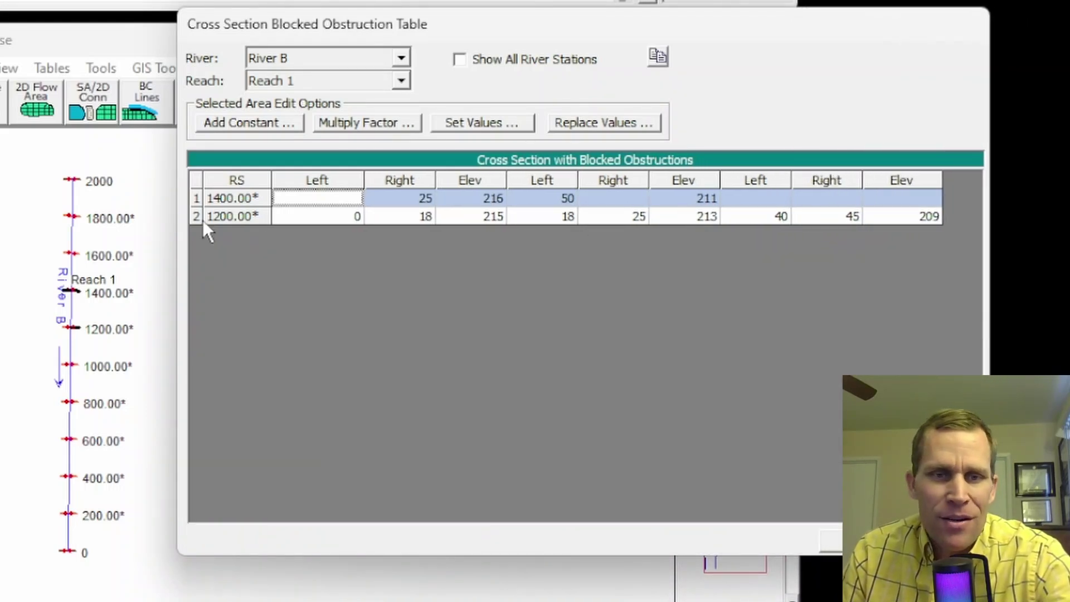
click(229, 216)
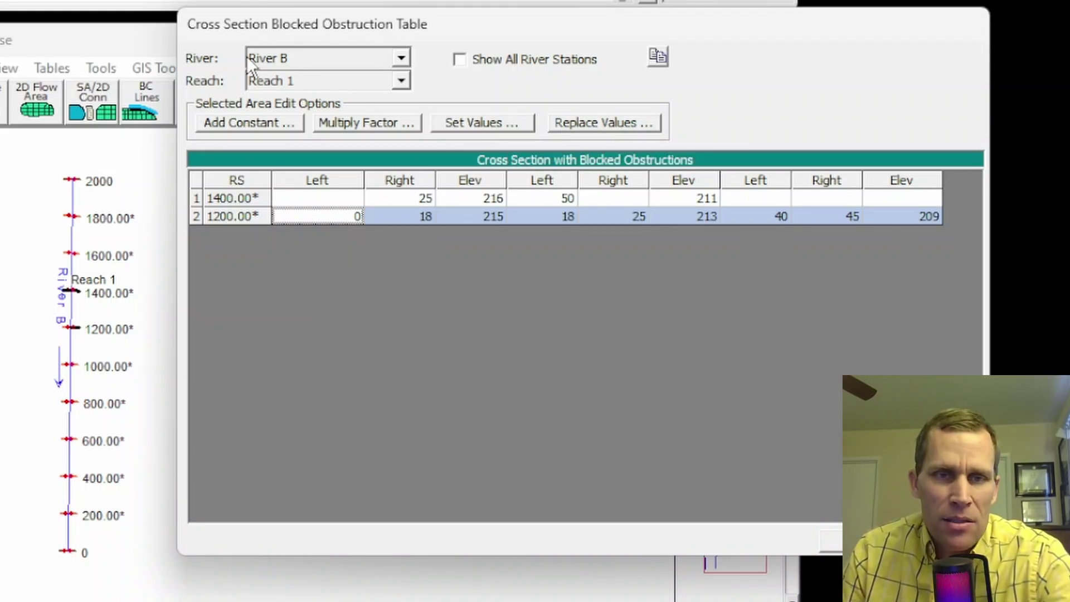
click(461, 60)
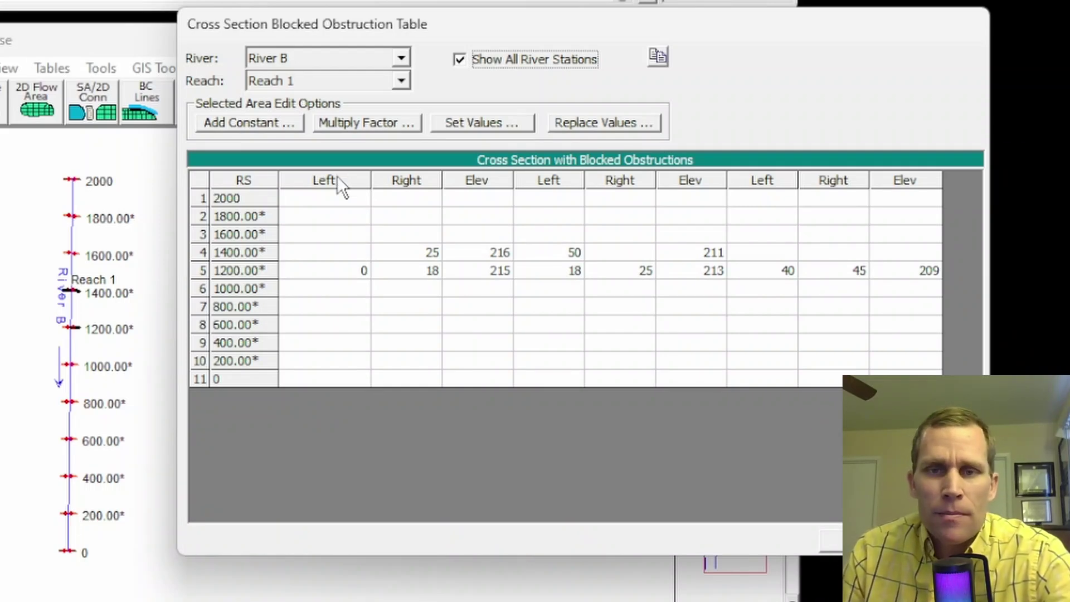
text(0)
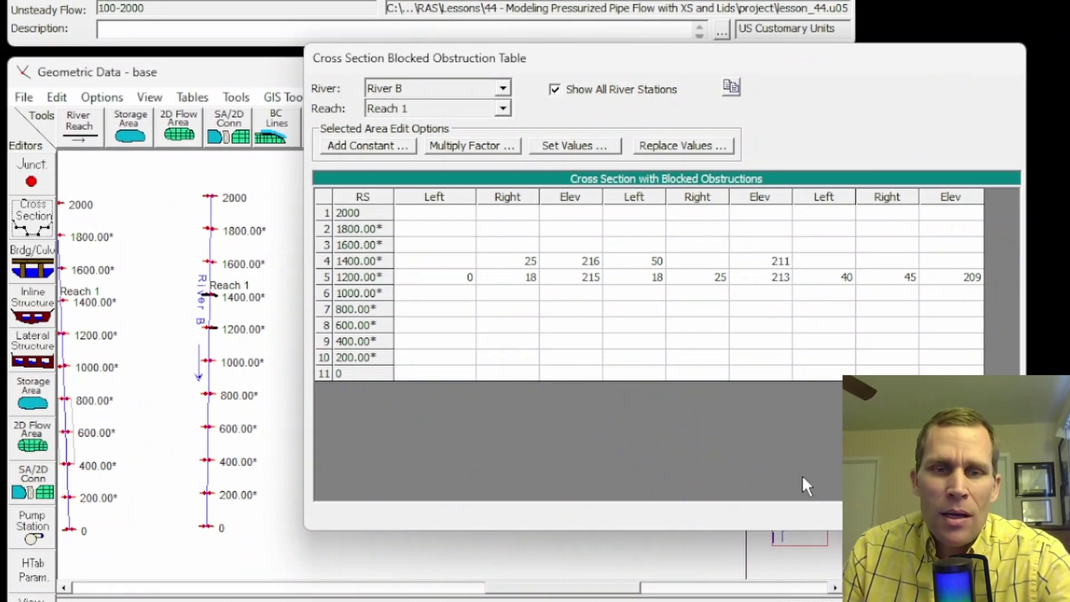
click(809, 516)
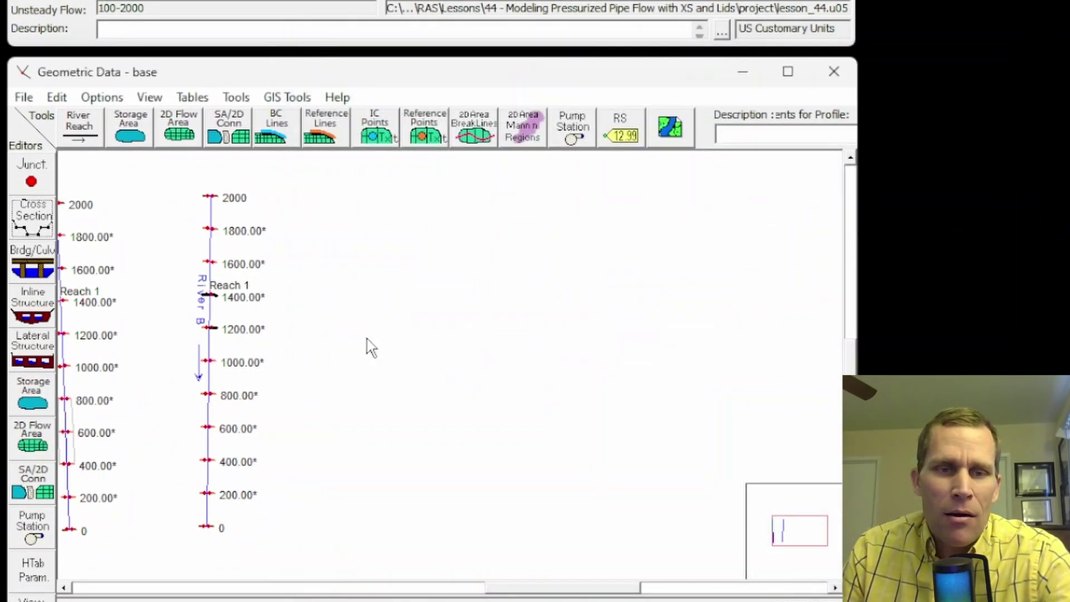